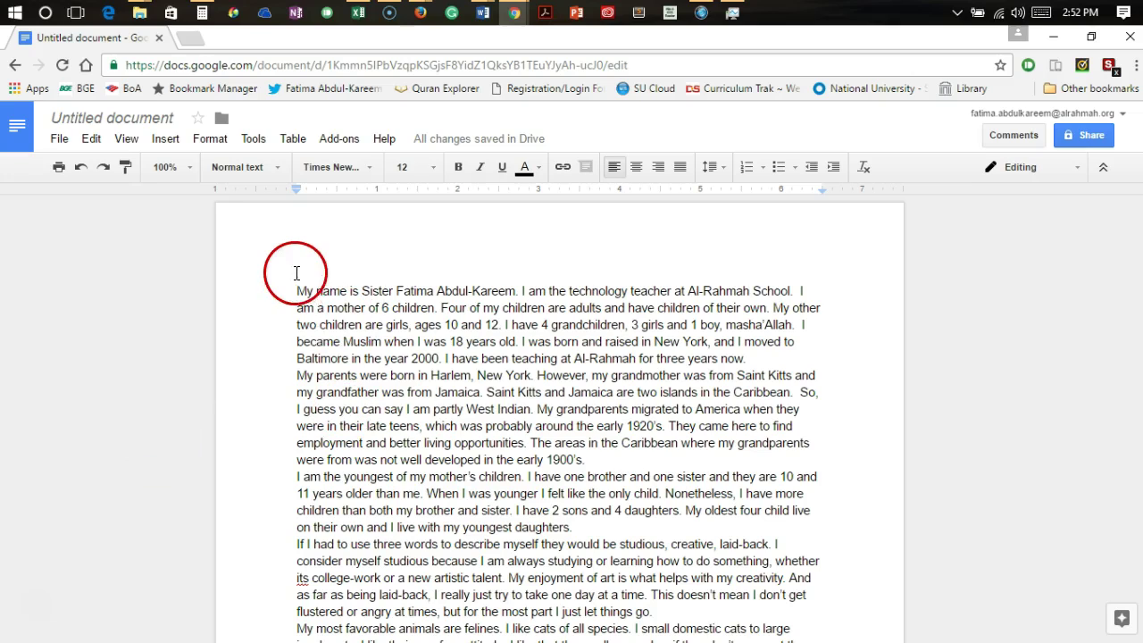
Select the essay text from 'My name is' through the closing 'masha'Allah.'
drag(296, 293, 915, 640)
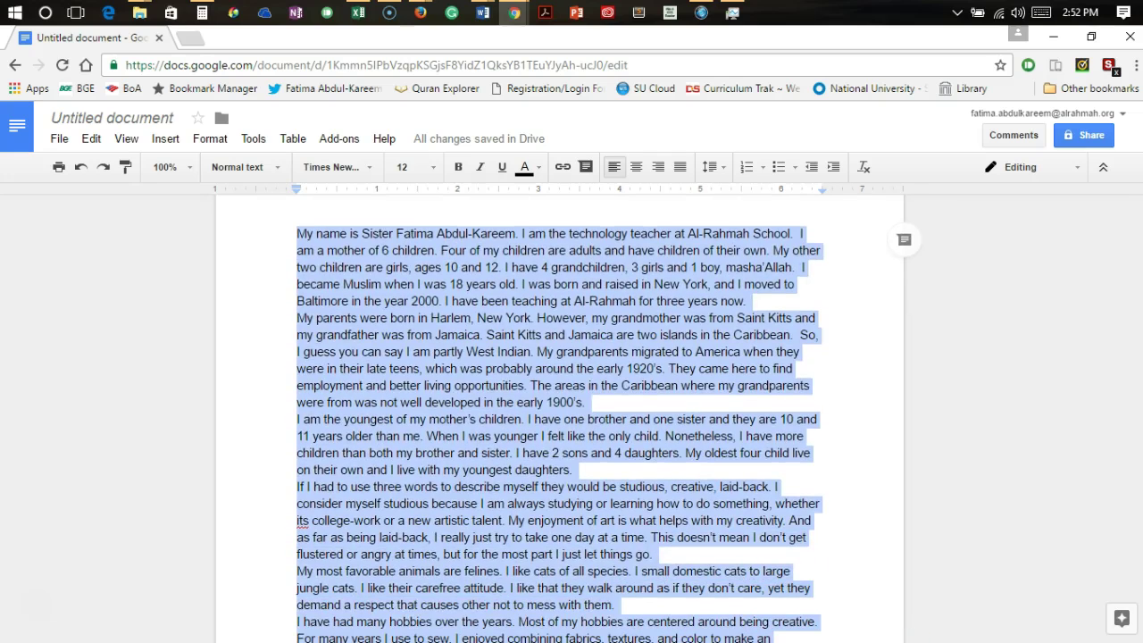
drag(915, 639, 915, 639)
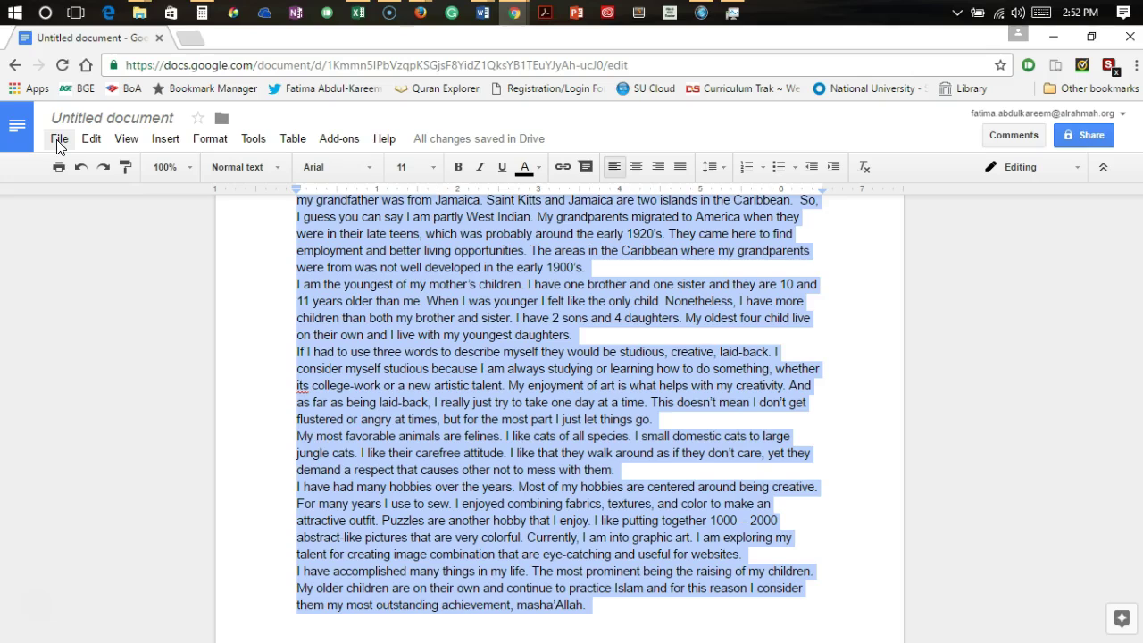
Confirm 1-inch margins on all four sides in Page setup, checking against the Word checklist
click(57, 140)
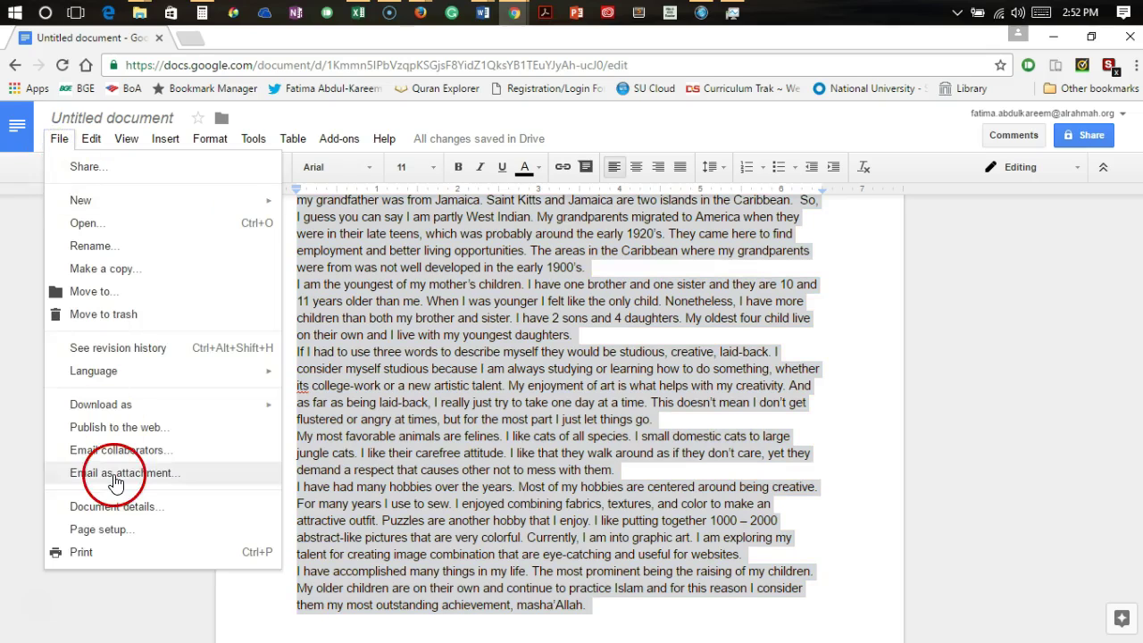
click(85, 531)
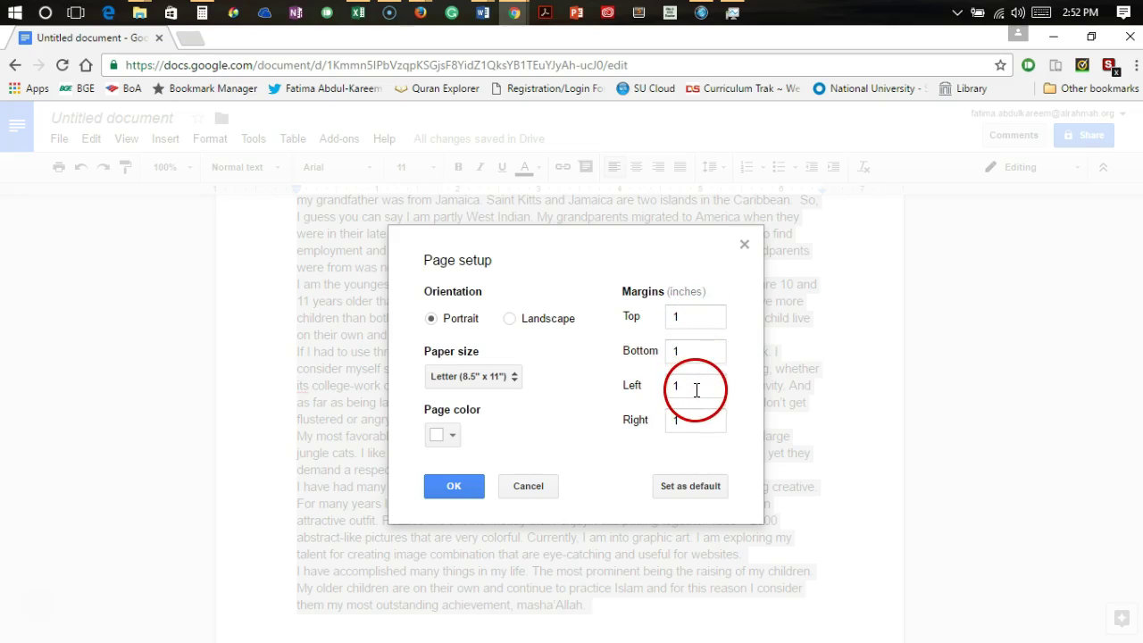
click(444, 488)
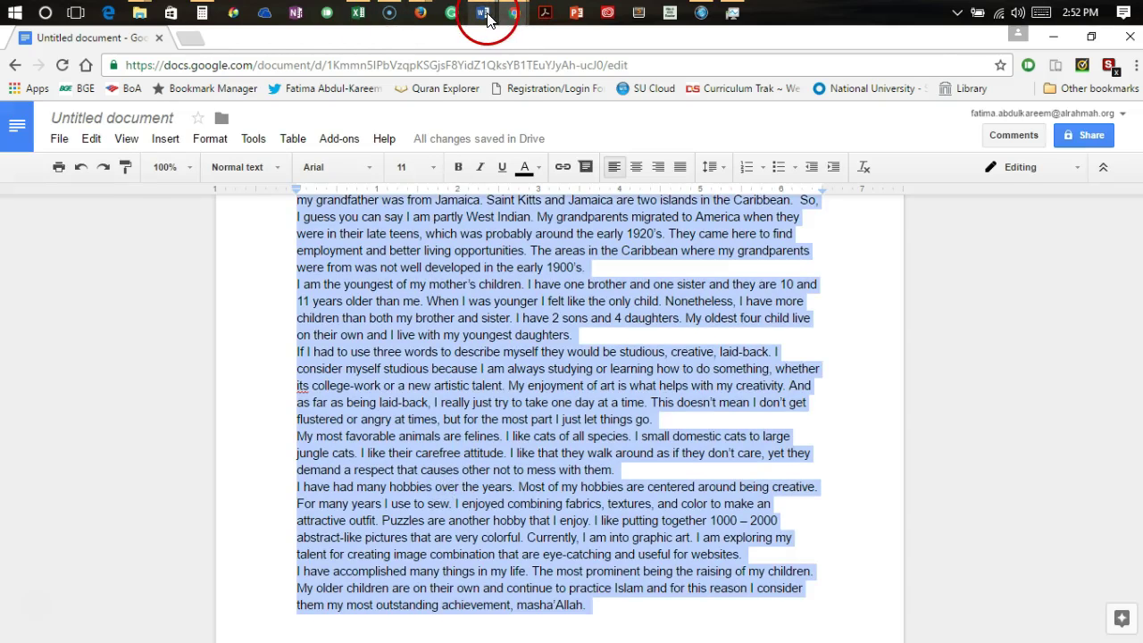
mouse_move(483, 13)
mouse_move(500, 104)
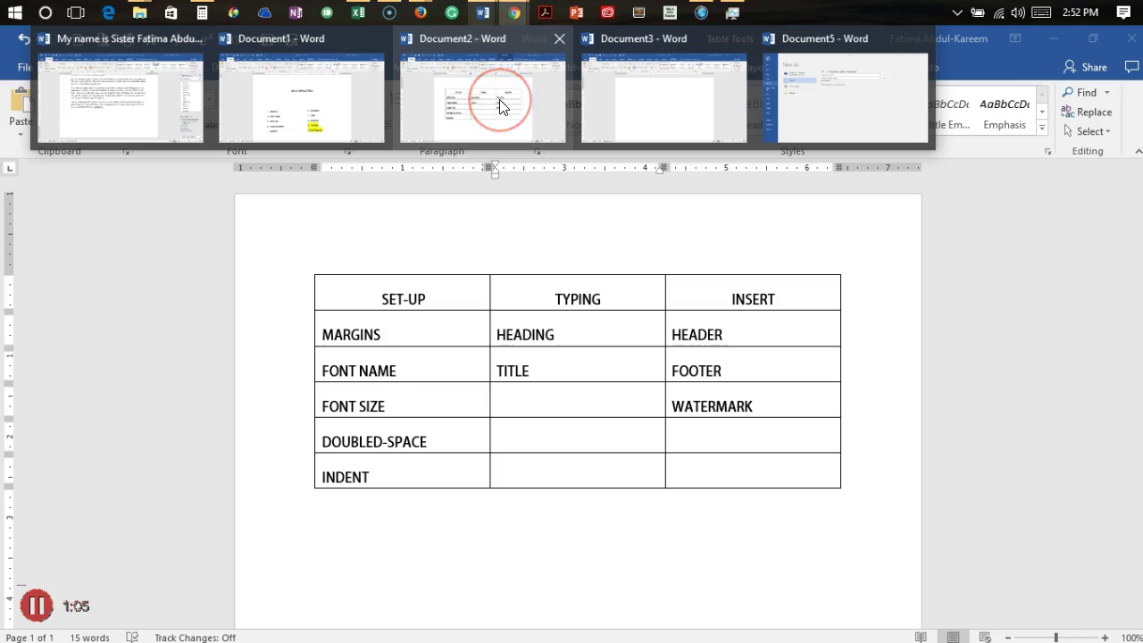
click(438, 151)
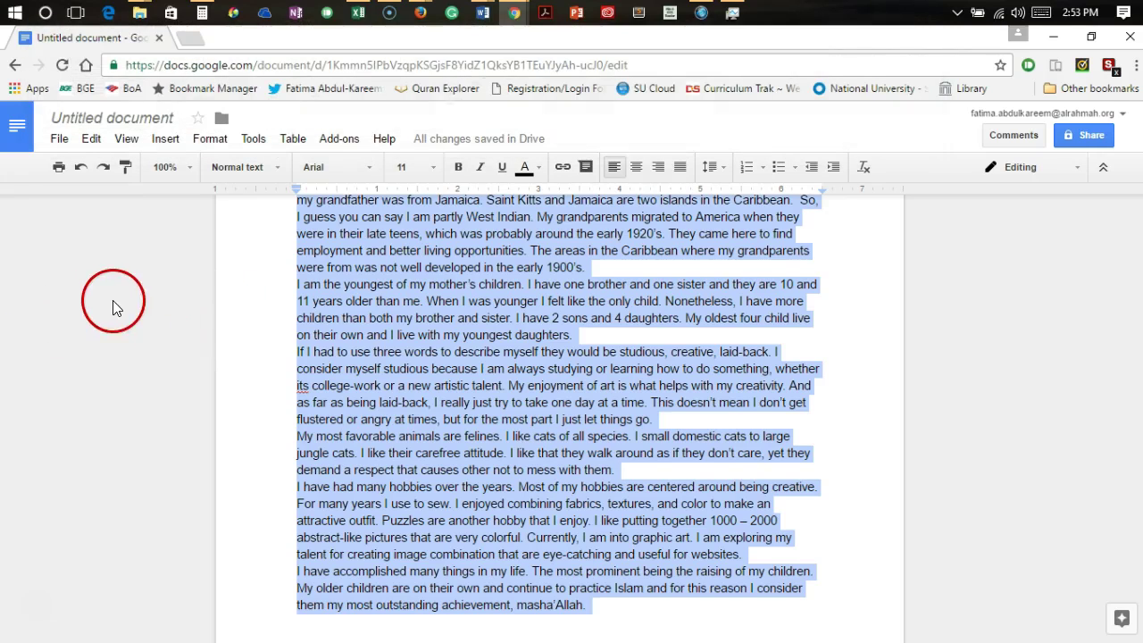
Set the selected essay text to Times New Roman, size 12
click(372, 172)
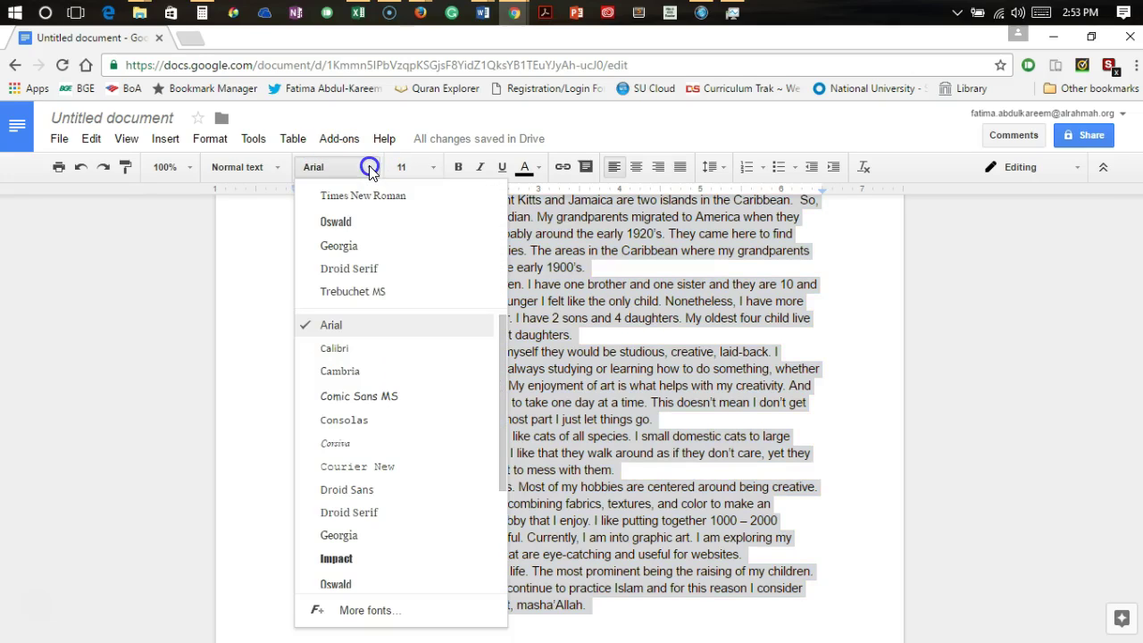
click(372, 199)
click(433, 170)
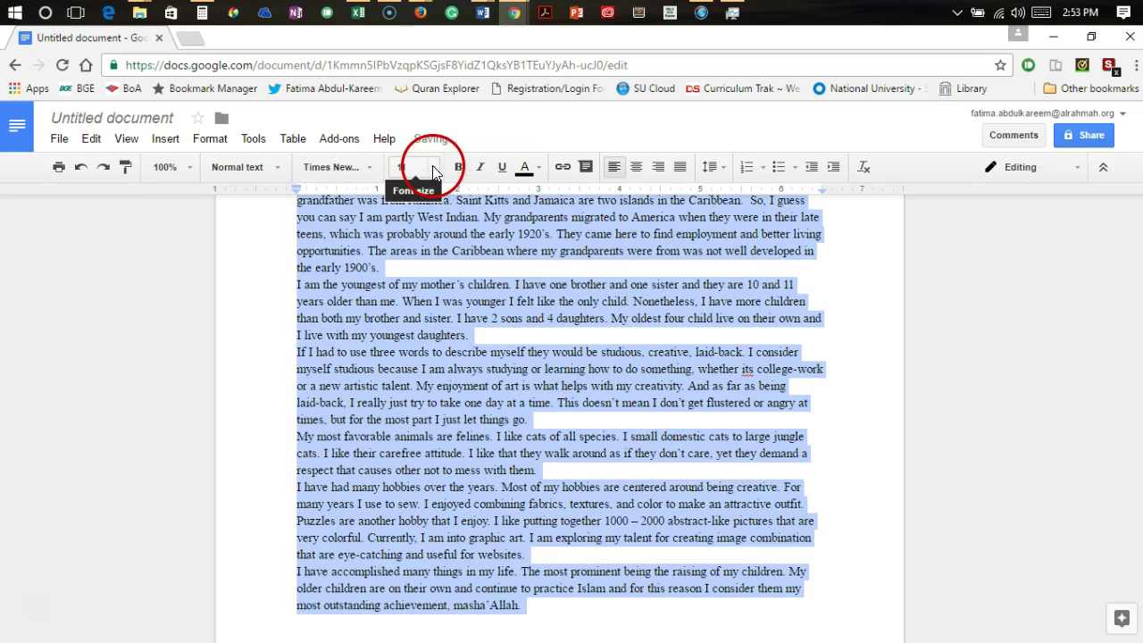
click(408, 285)
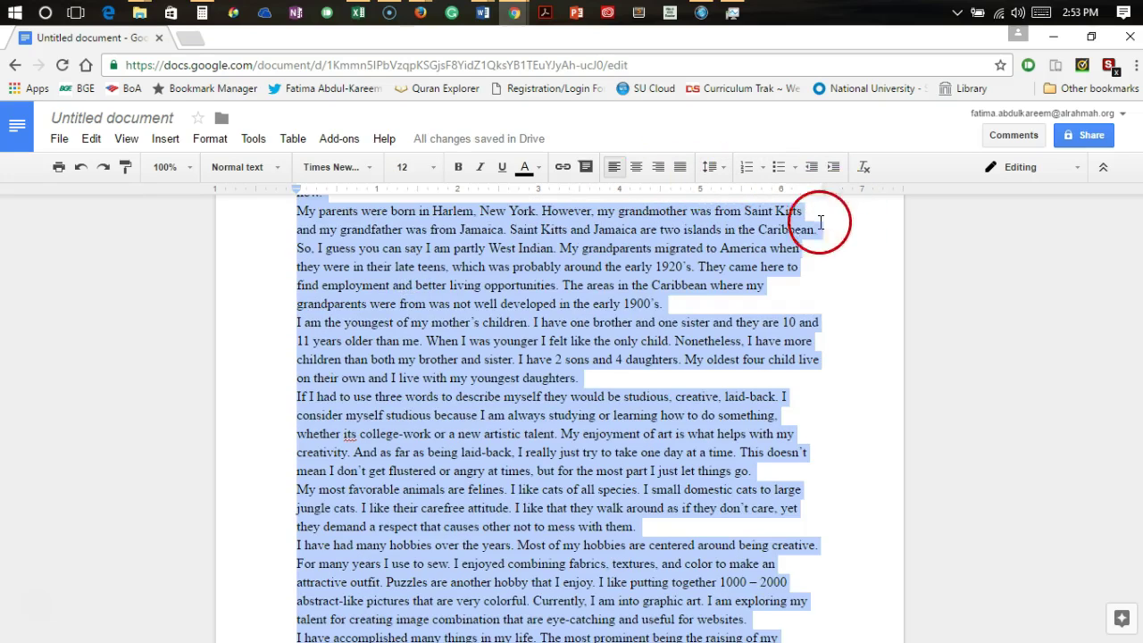
Review the formatting checklist in Word's Document2, then return to the essay and deselect
click(482, 15)
click(477, 103)
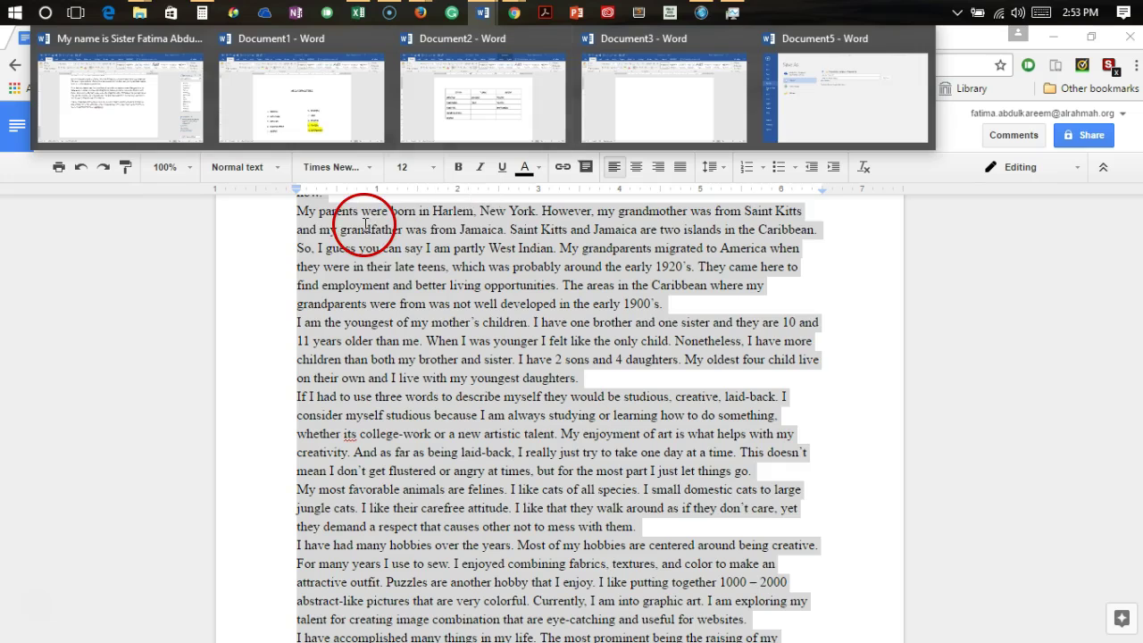
click(158, 210)
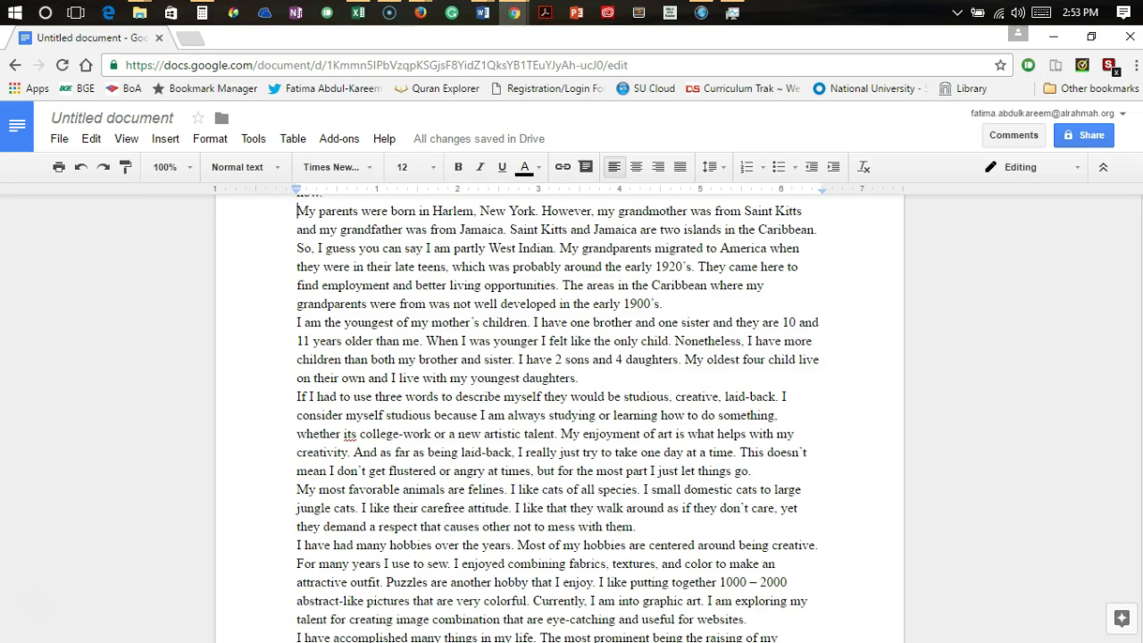
scroll(560, 402, up, 3)
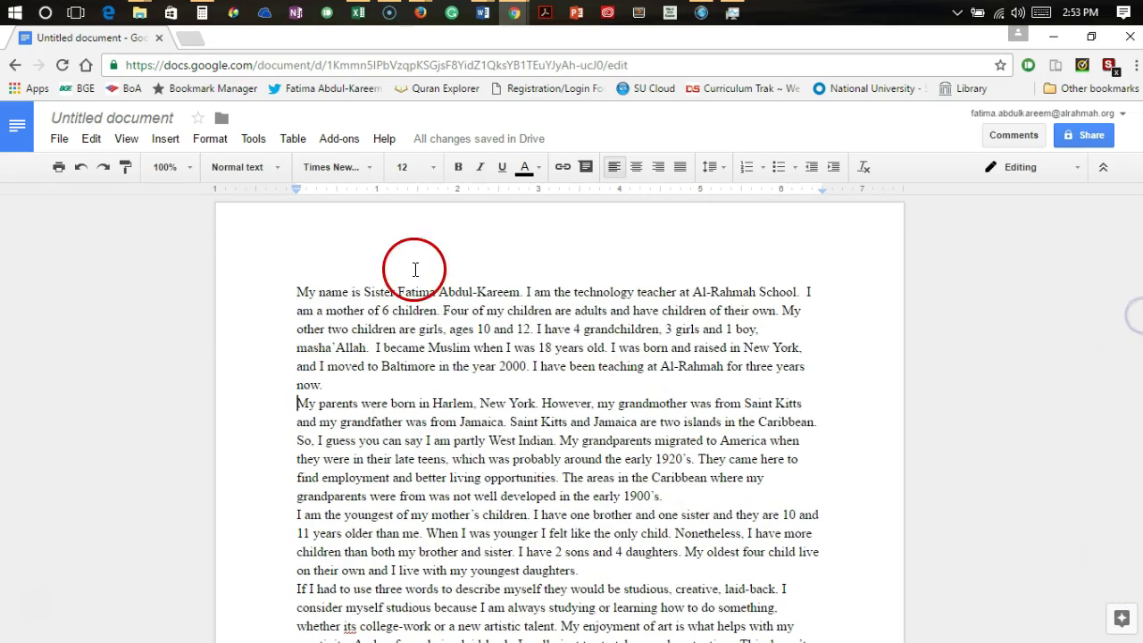
Select the whole essay text and apply Double line spacing
drag(291, 293, 782, 642)
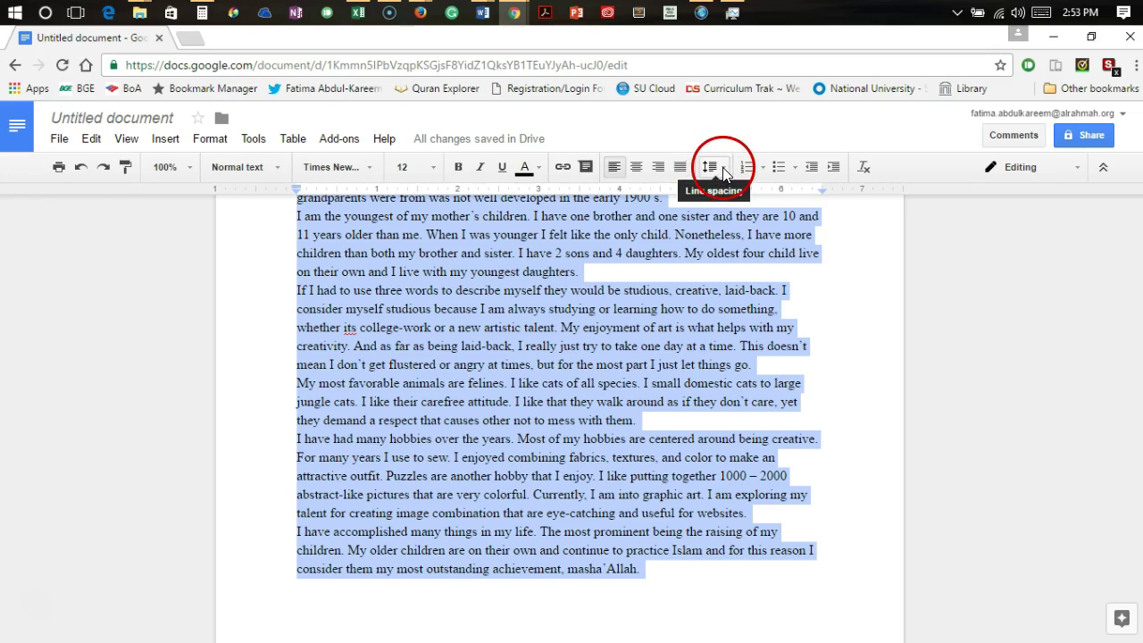
click(723, 174)
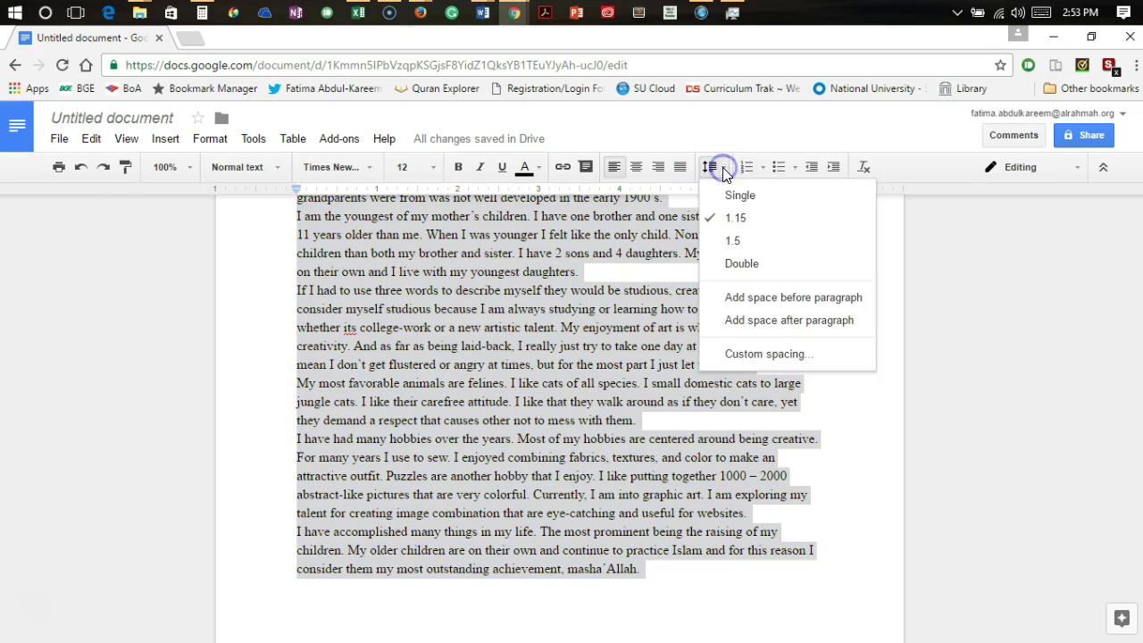
click(743, 267)
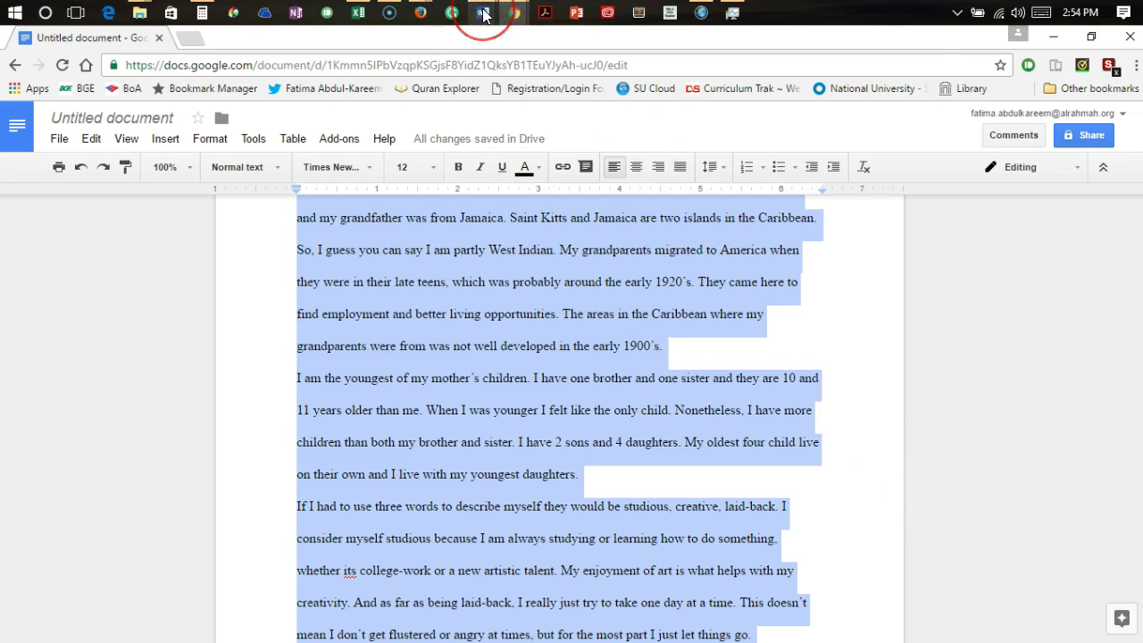
mouse_move(483, 13)
mouse_move(473, 106)
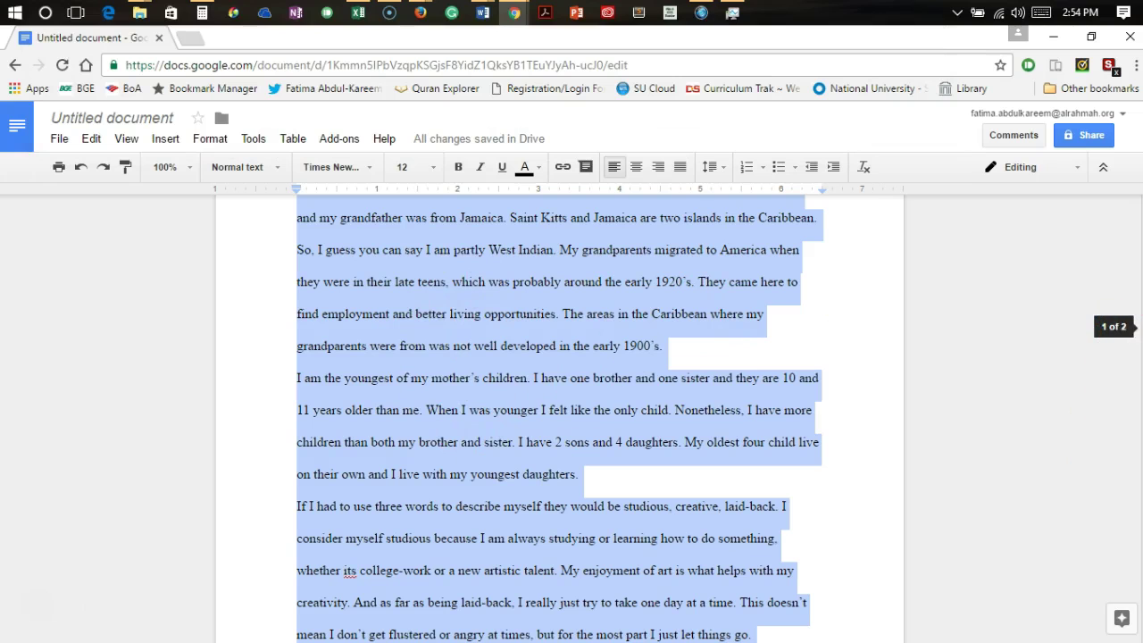
scroll(559, 420, up, 3)
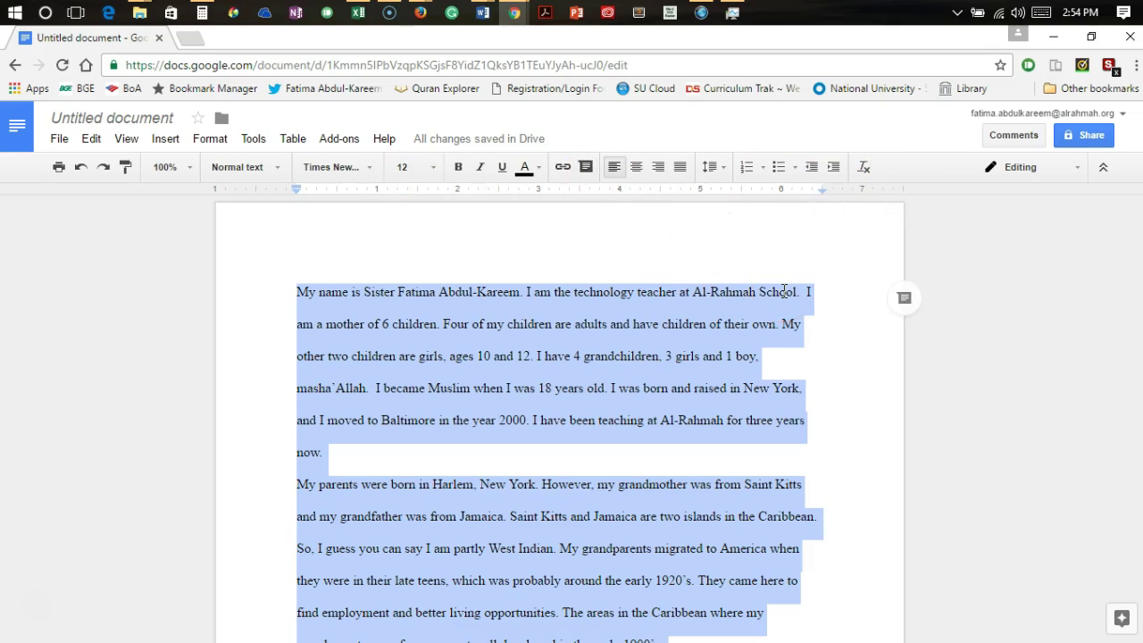
Zoom to 125%, give each paragraph a half-inch first-line indent, and review both pages
key(ctrl+plus)
key(ctrl+plus)
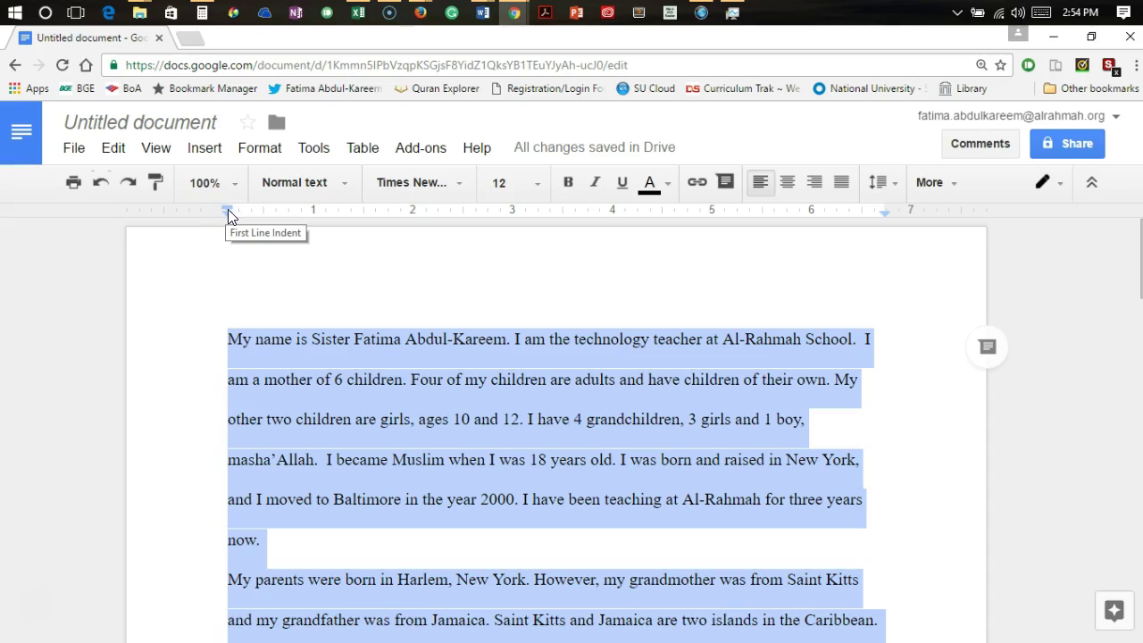
click(264, 216)
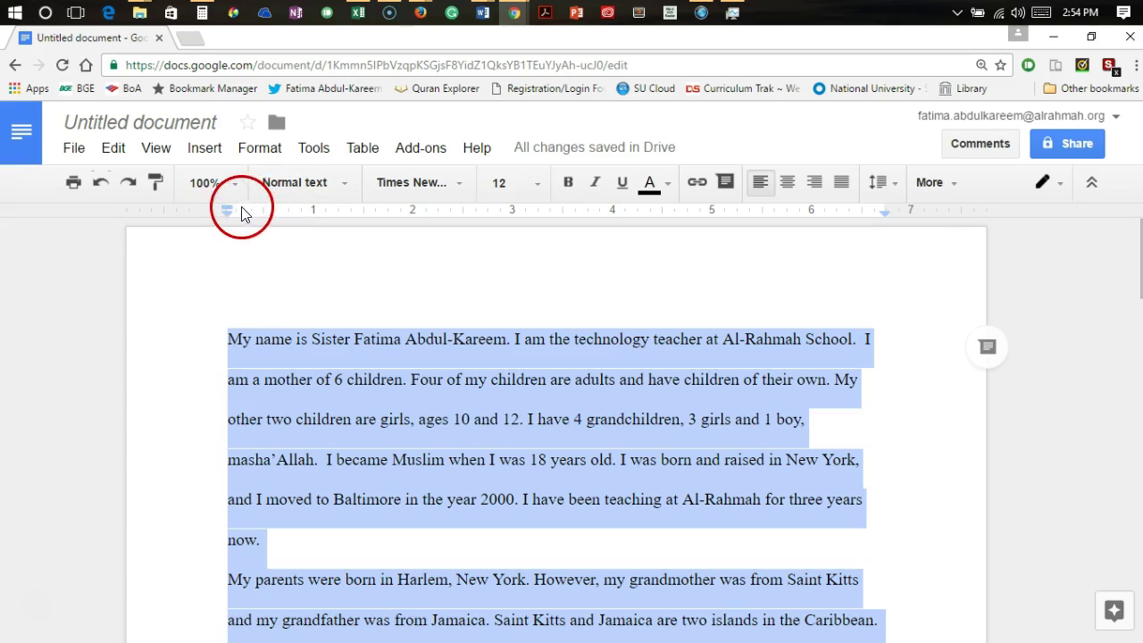
drag(226, 208, 264, 211)
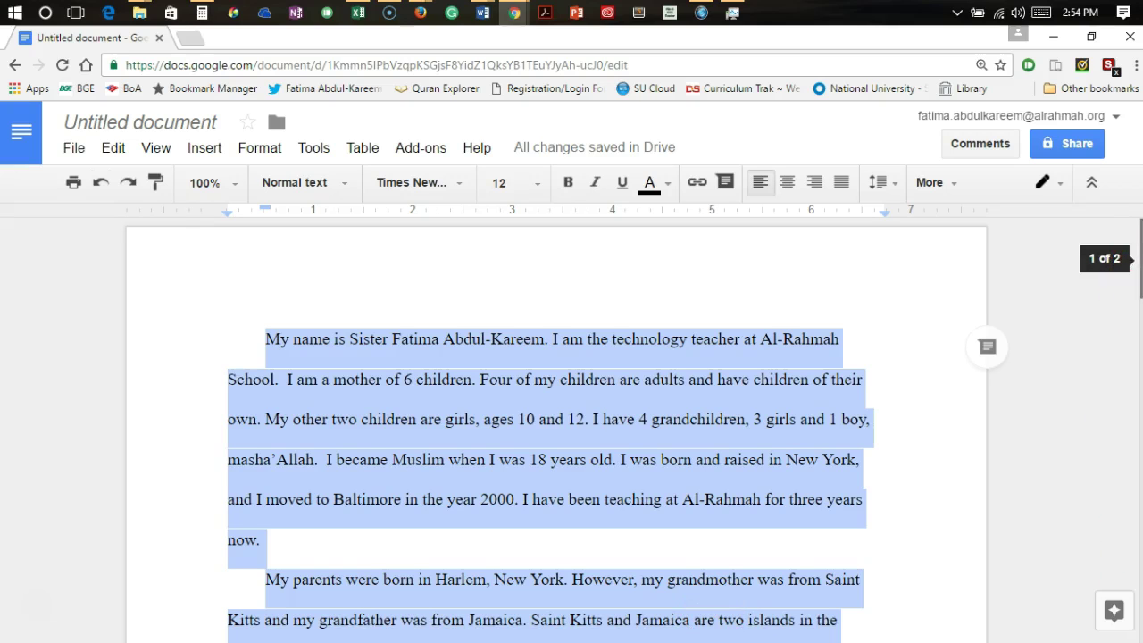
scroll(1140, 268, down, 7)
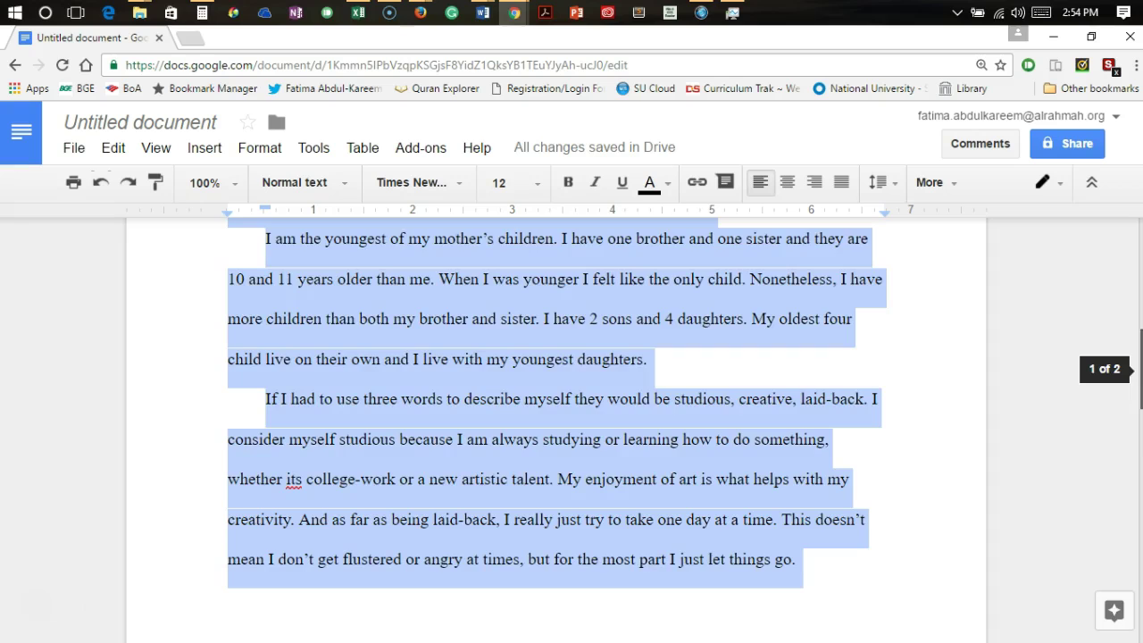
scroll(1140, 369, down, 9)
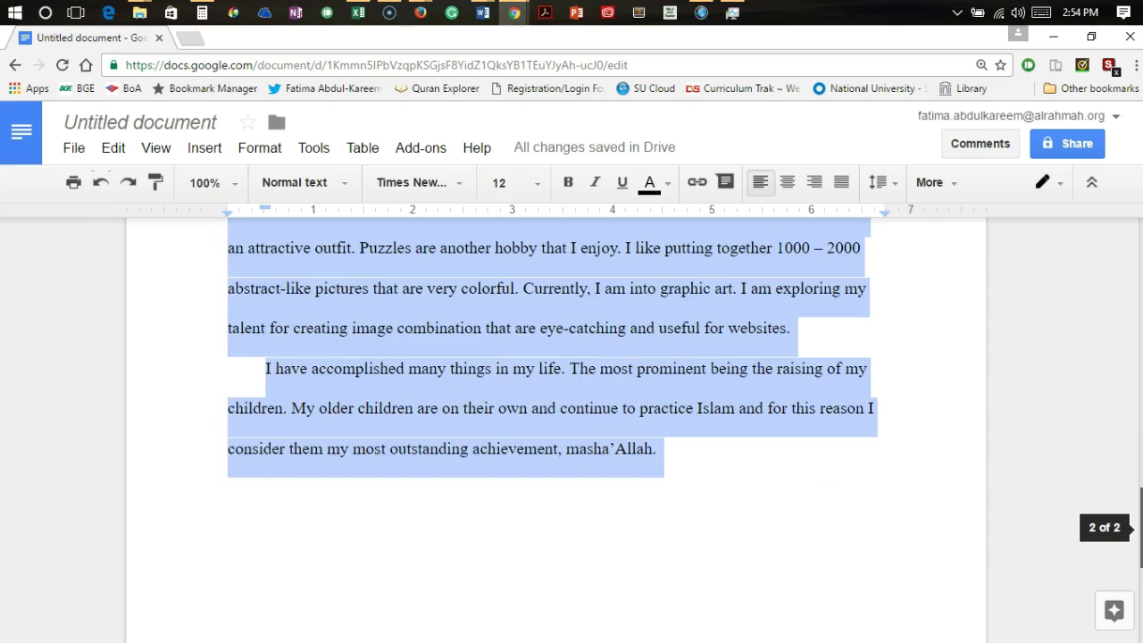
scroll(1127, 335, up, 15)
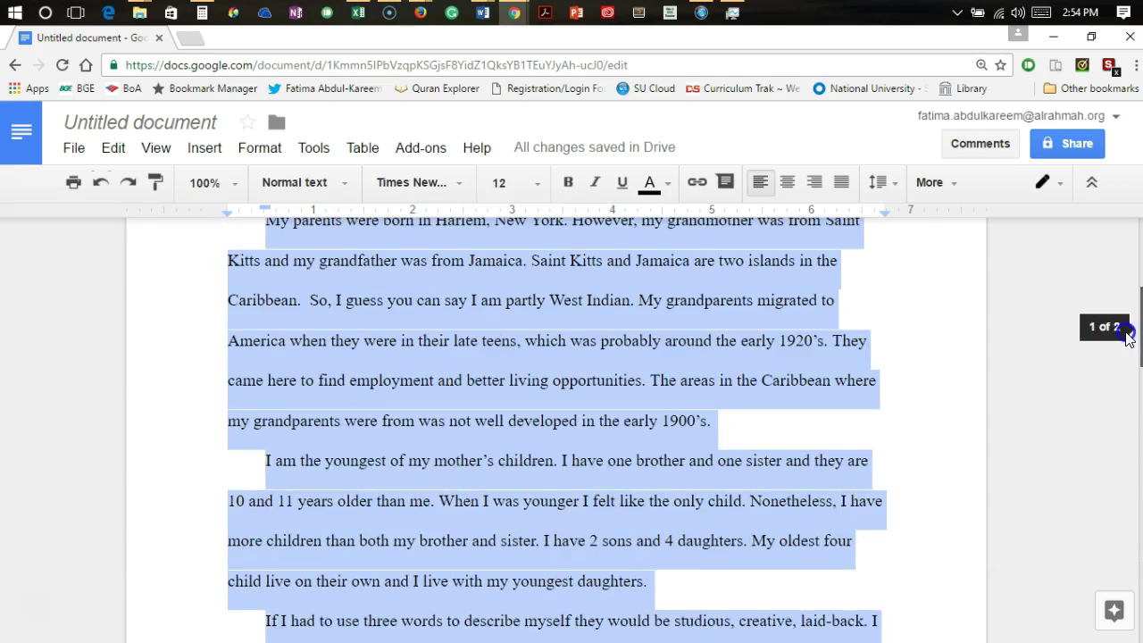
drag(1128, 335, 1122, 260)
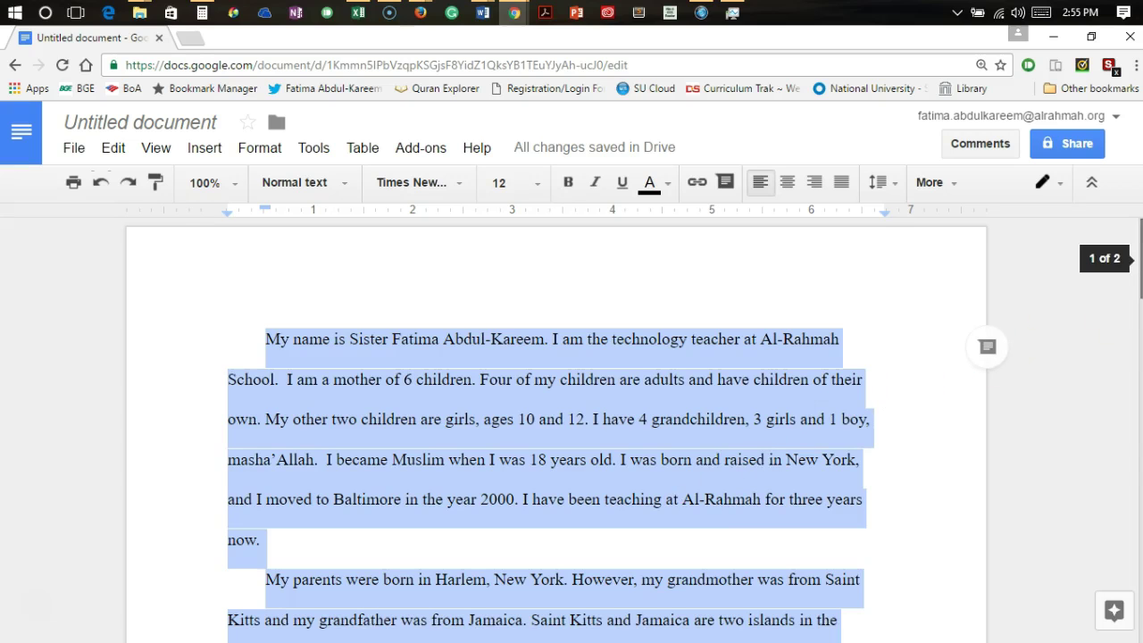
drag(1141, 259, 1141, 362)
scroll(554, 420, down, 8)
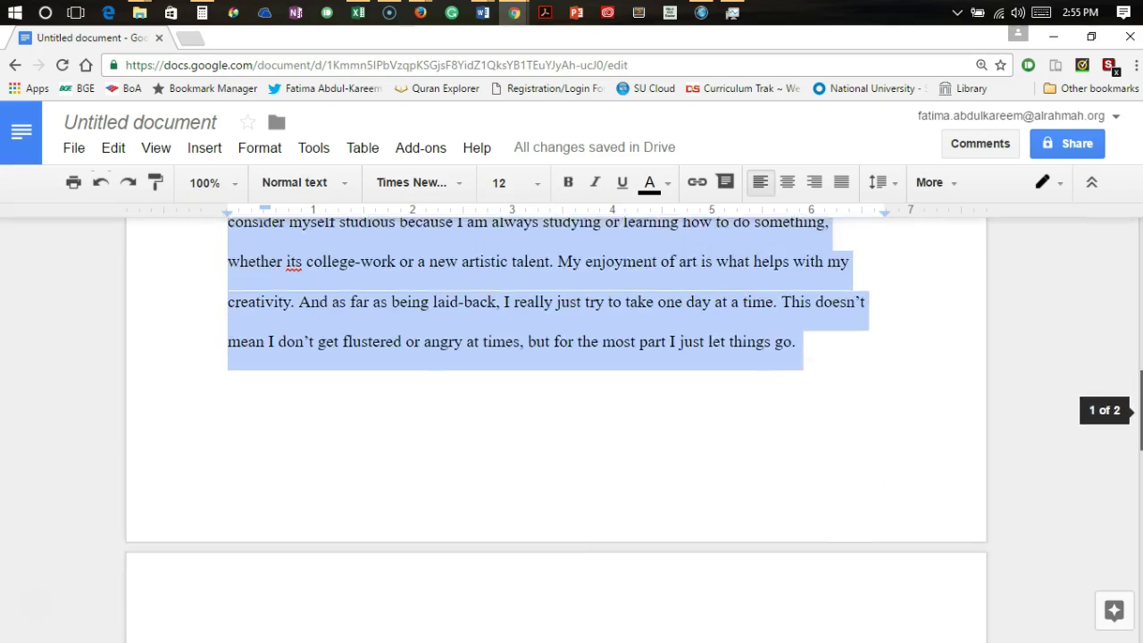
drag(1141, 525, 1138, 238)
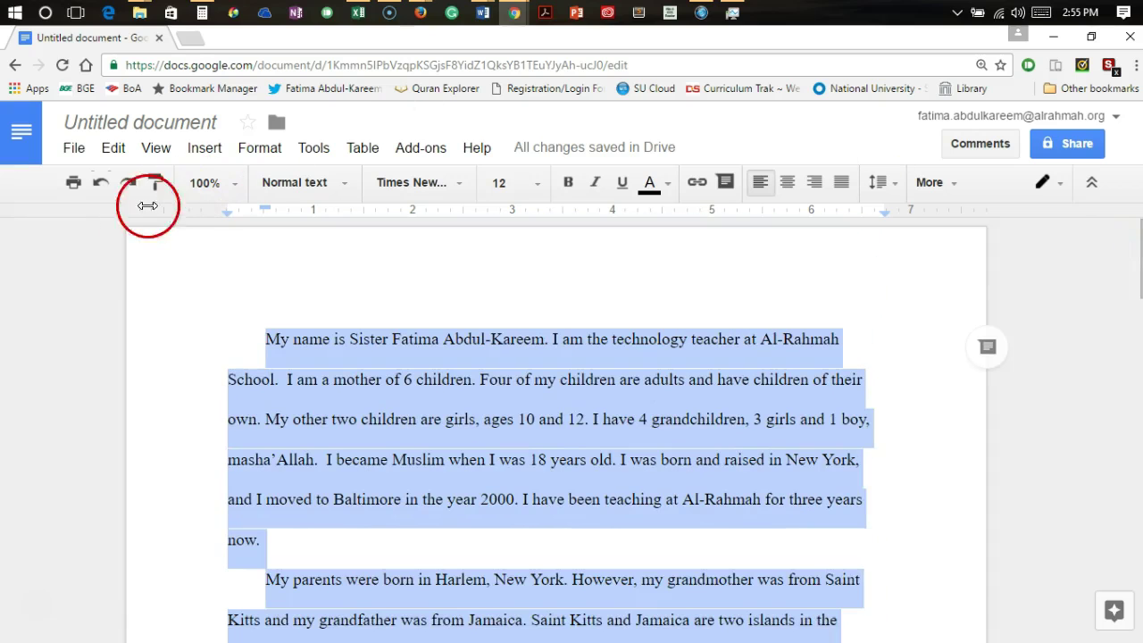
Insert an empty line above 'My name is' and place the cursor on it
click(252, 307)
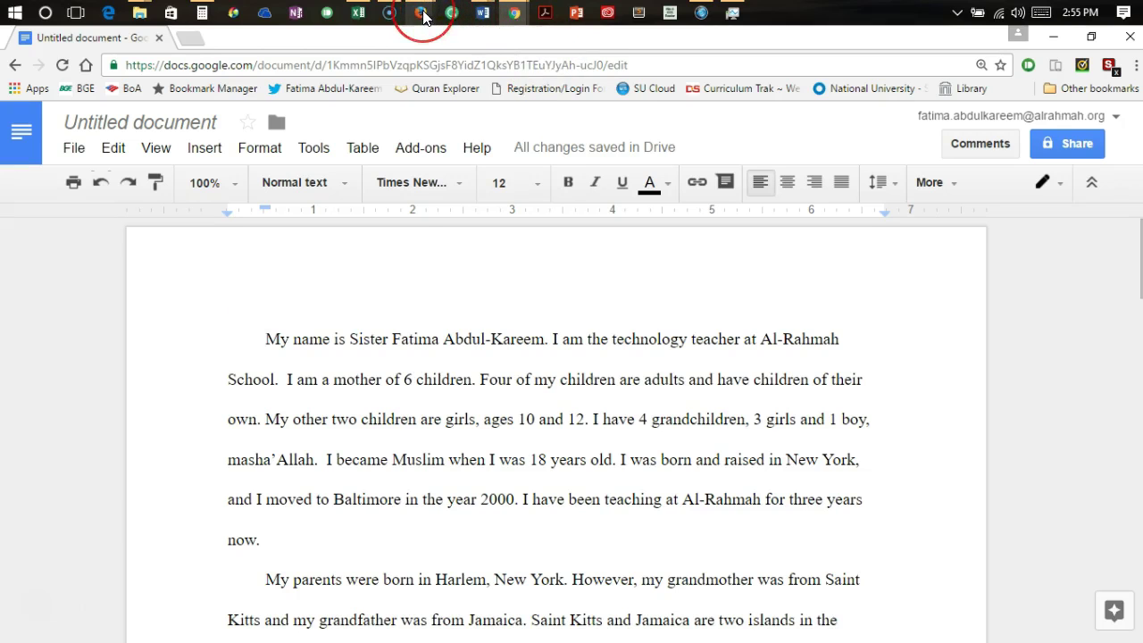
mouse_move(492, 15)
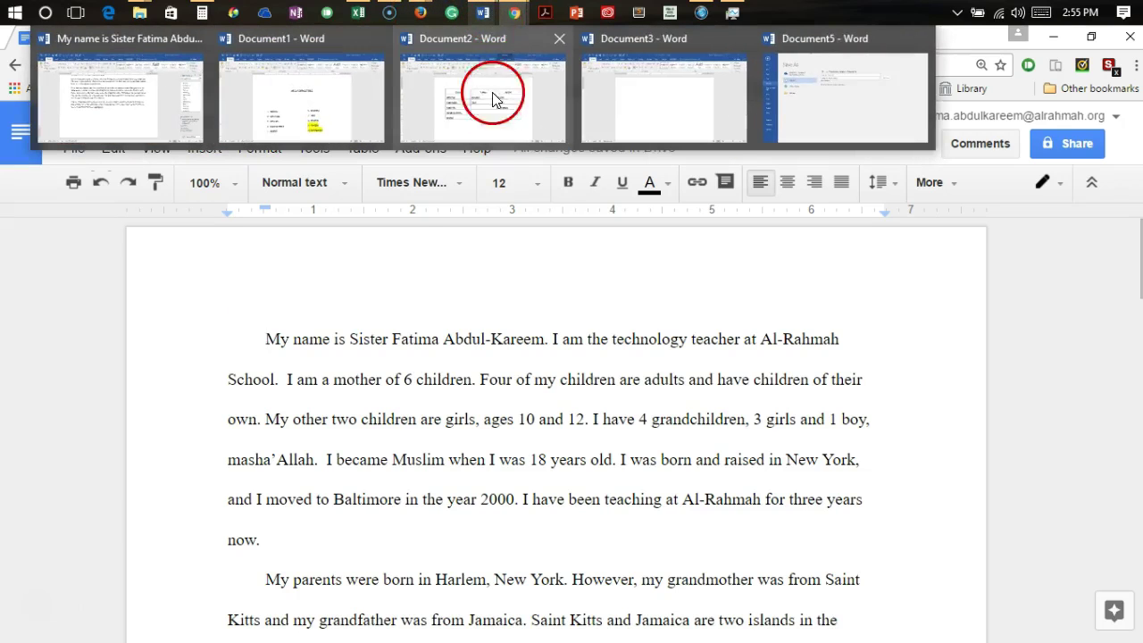
mouse_move(498, 121)
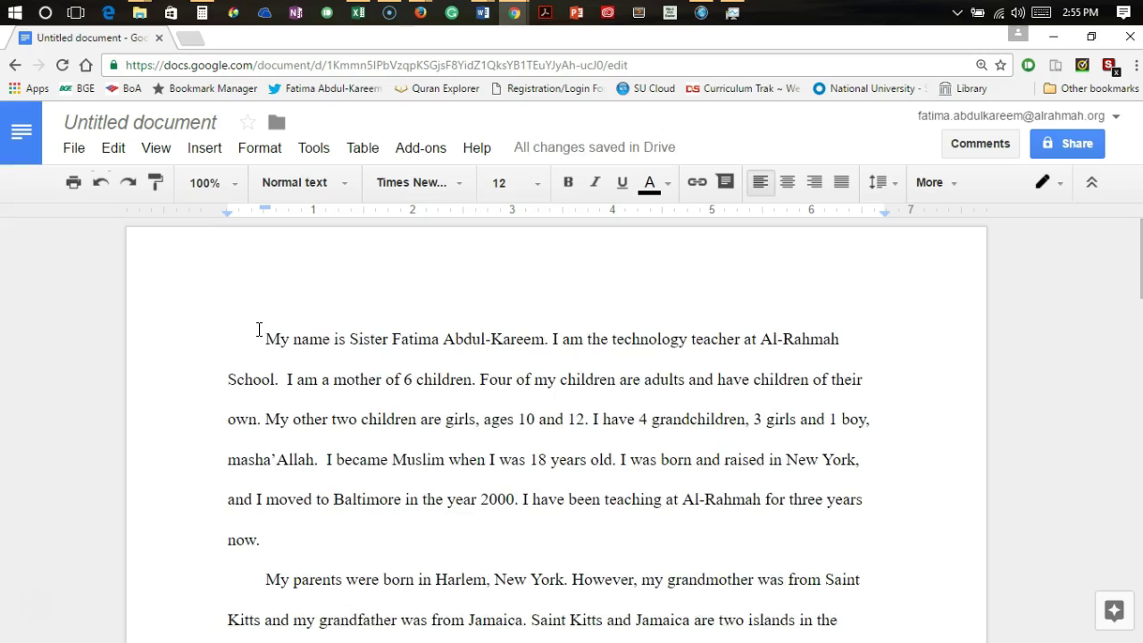
key(Return)
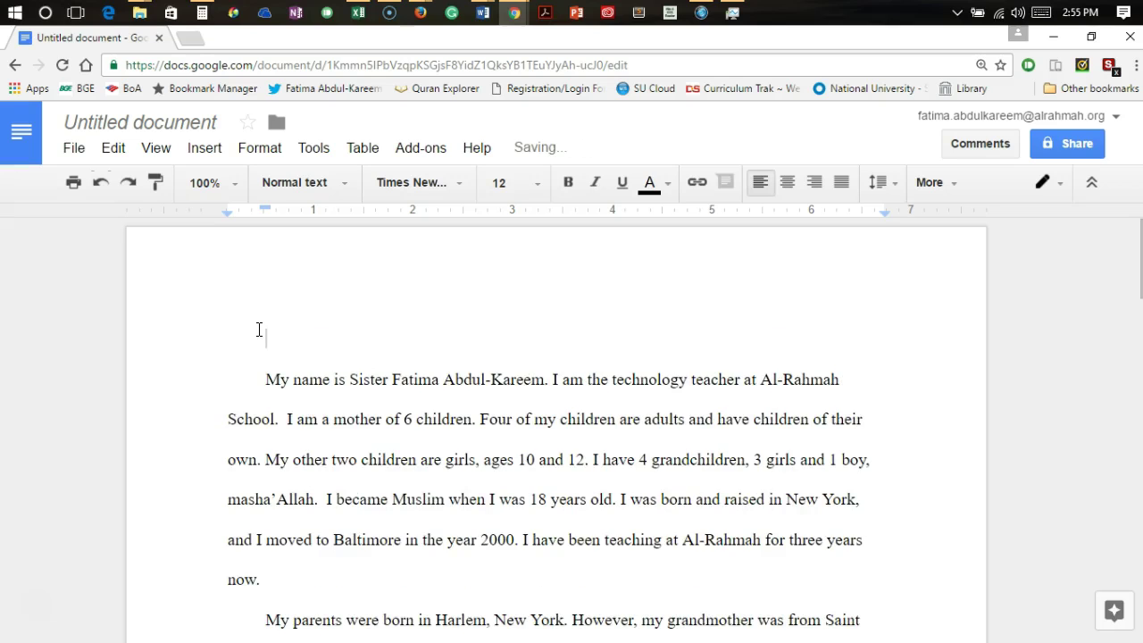
click(279, 275)
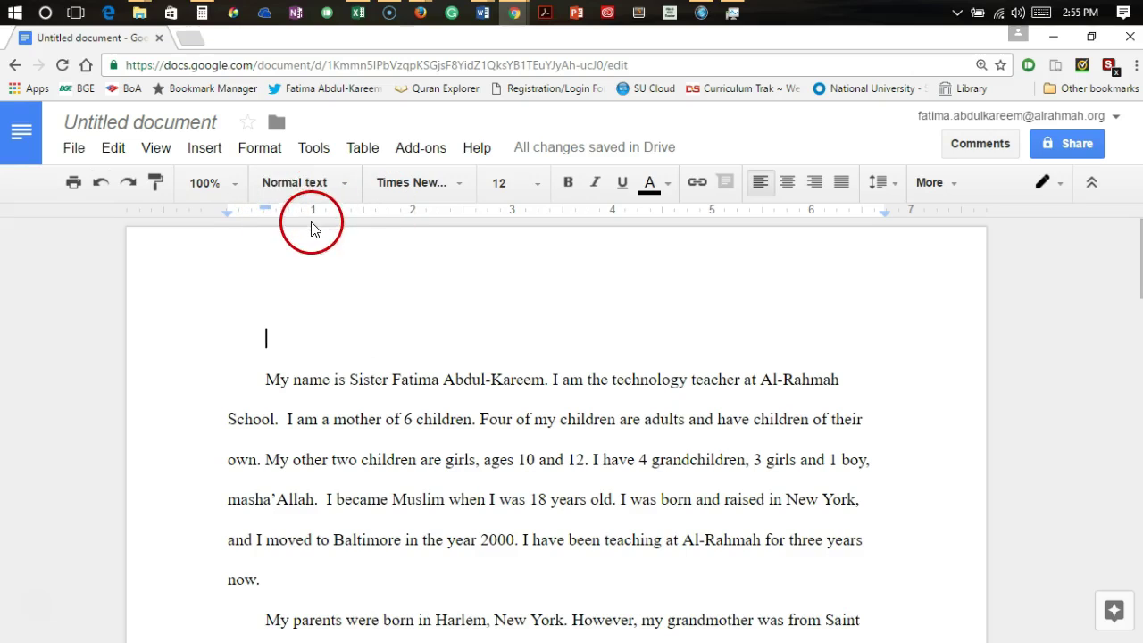
drag(263, 207, 265, 207)
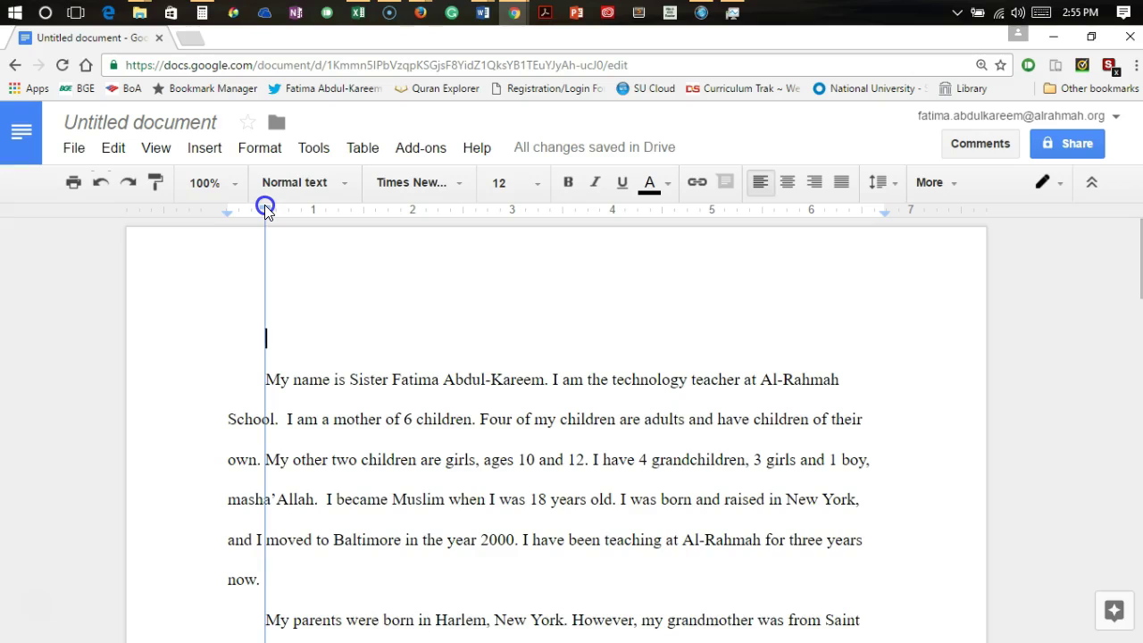
drag(265, 204, 265, 204)
Make the top line flush left and type the writer's name and the teacher's name on separate lines
click(267, 338)
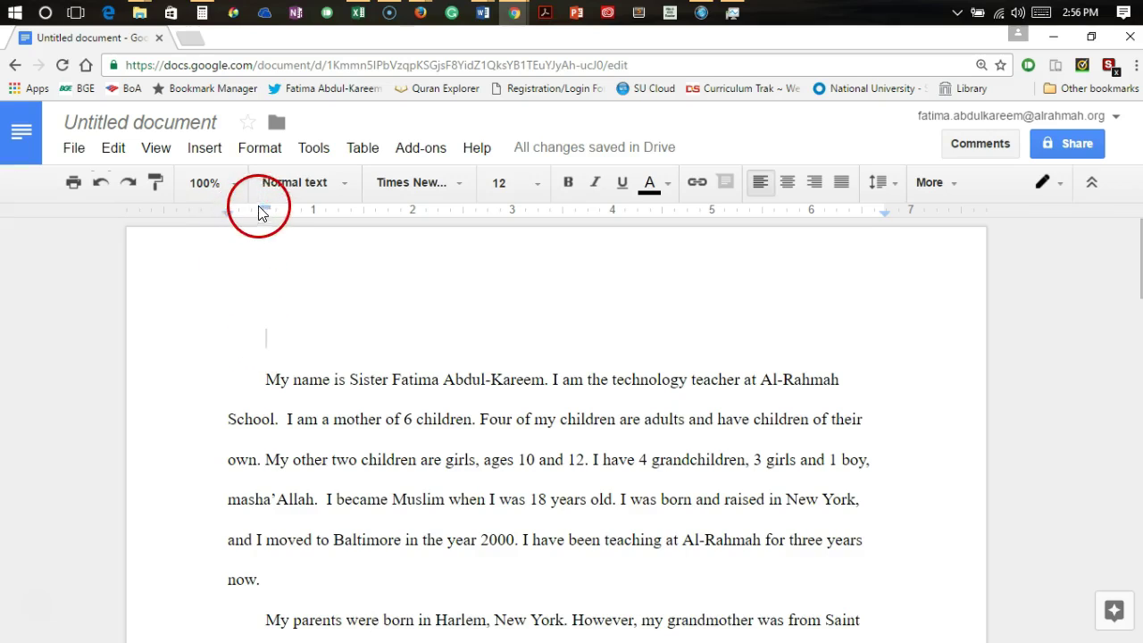
drag(265, 205, 227, 208)
click(264, 309)
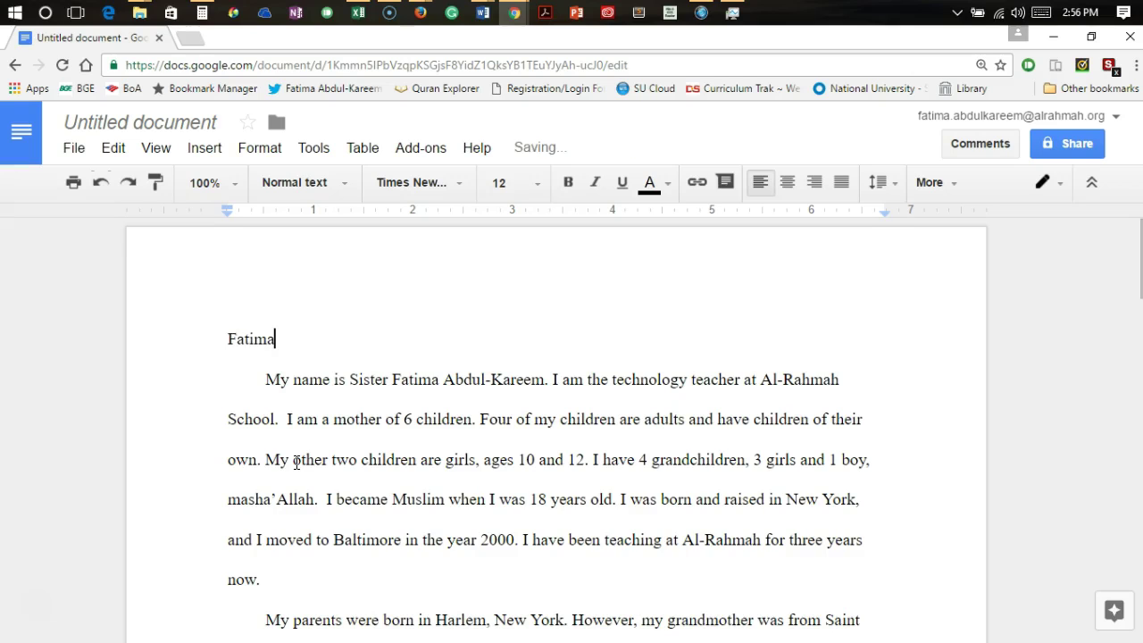
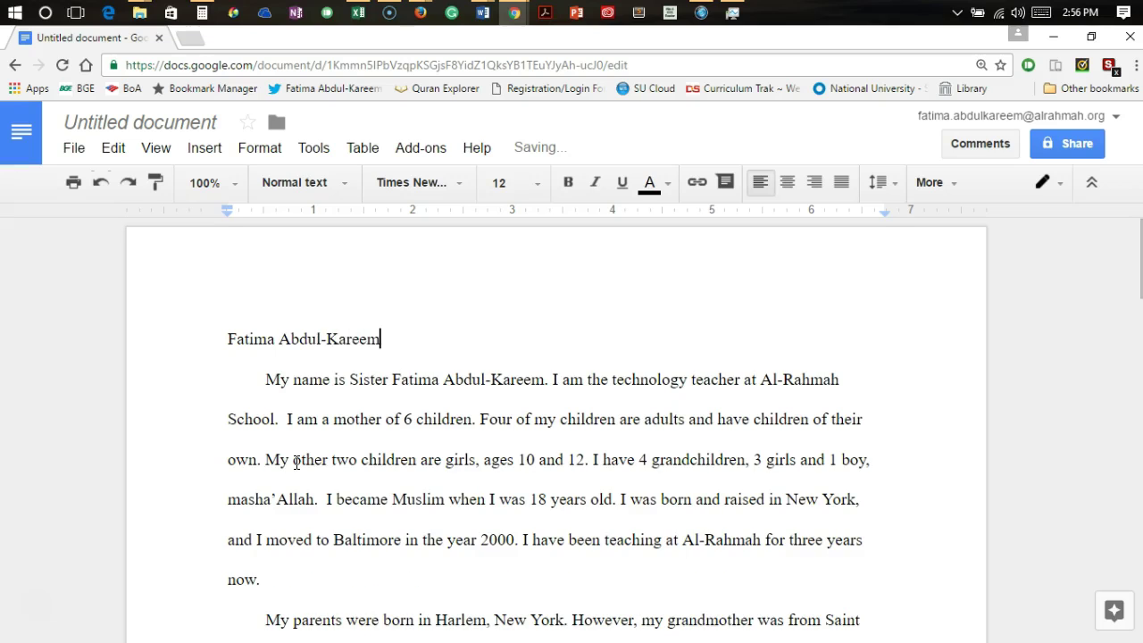
key(Return)
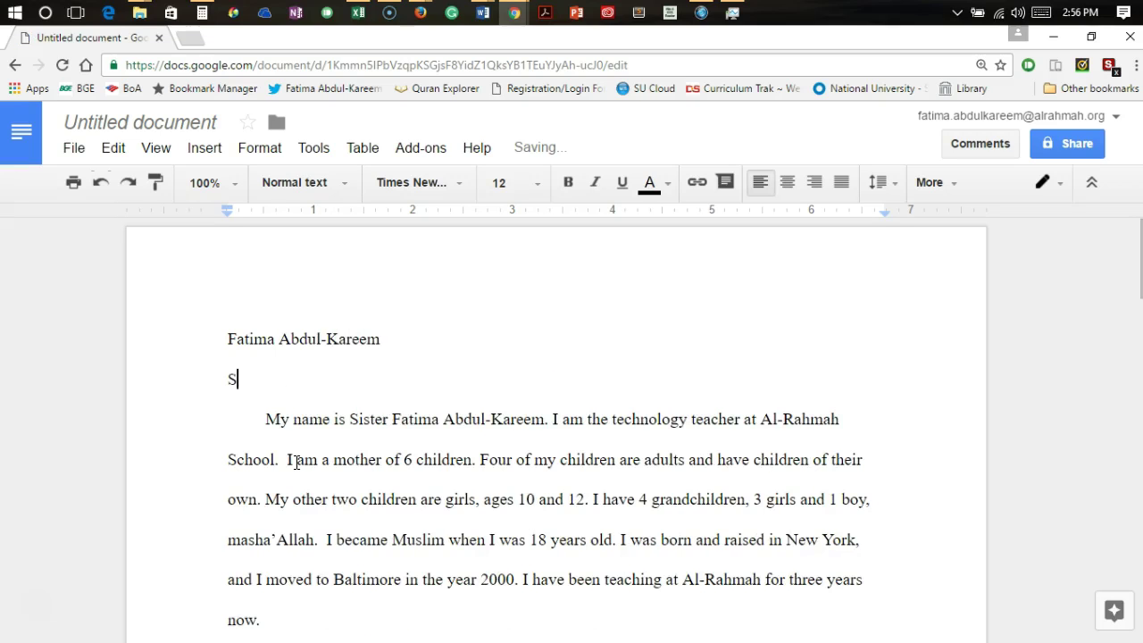
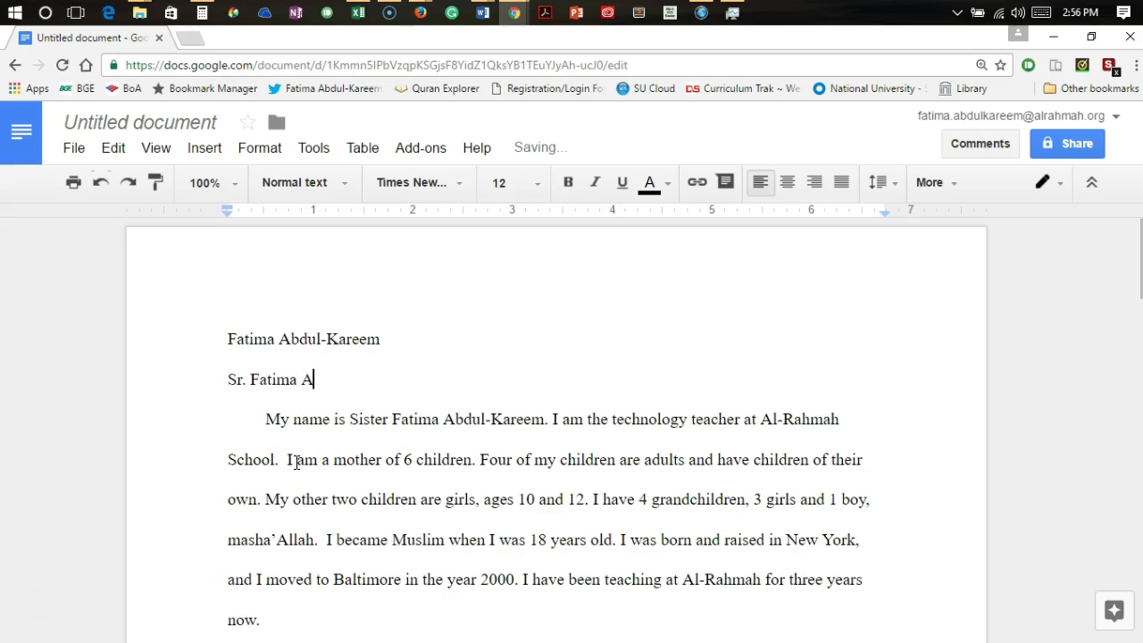
key(Return)
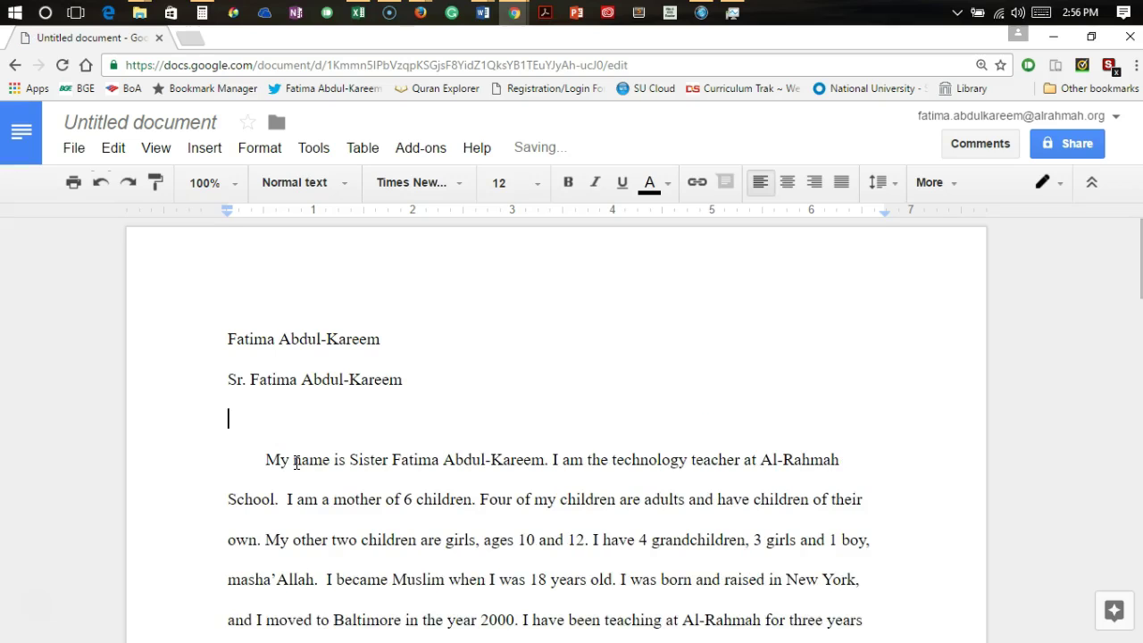
Add the lines 'Computer and Technology Literacy' and 'October 9, 2016' below them
text(Compu)
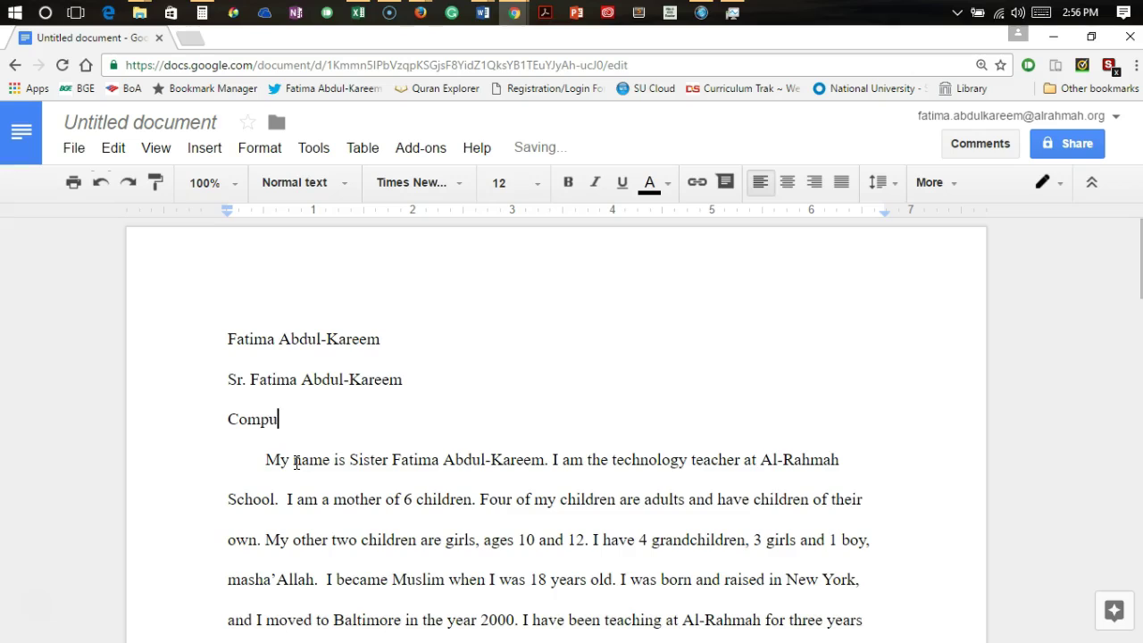
text(ter and Technollogy)
key(BackSpace)
key(BackSpace)
key(BackSpace)
key(BackSpace)
text(o)
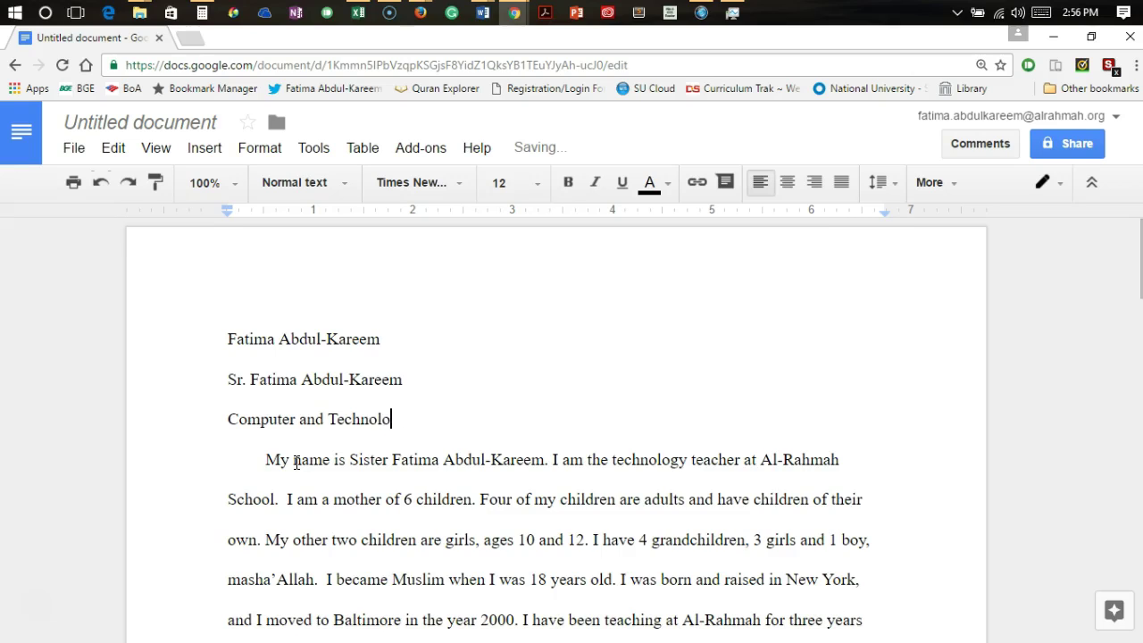
text(gy Literacy)
key(Return)
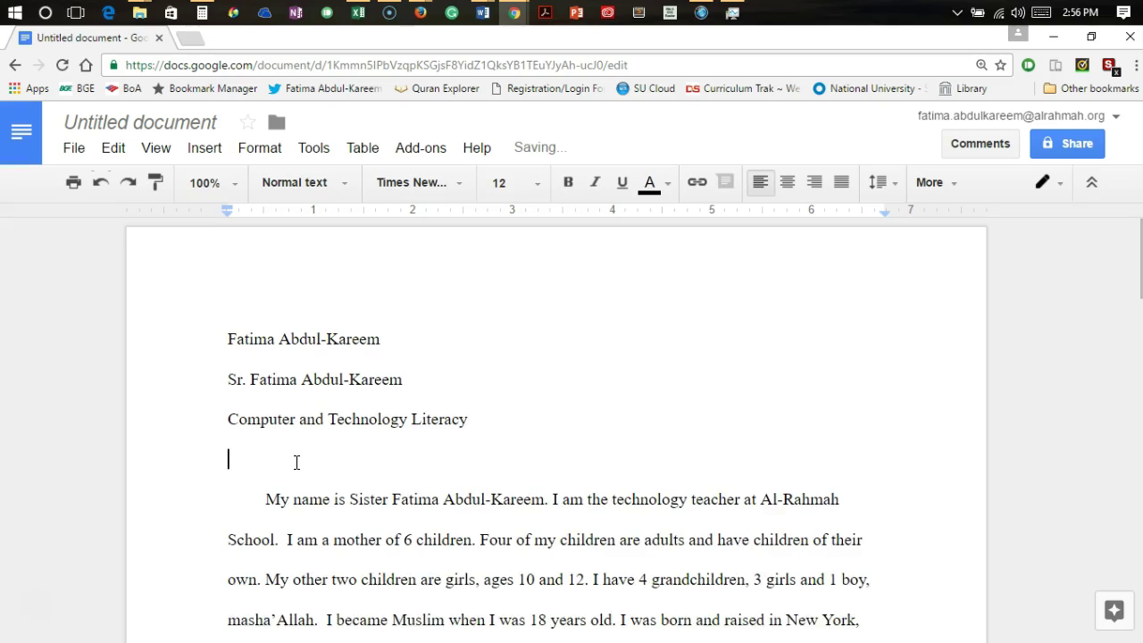
text(October)
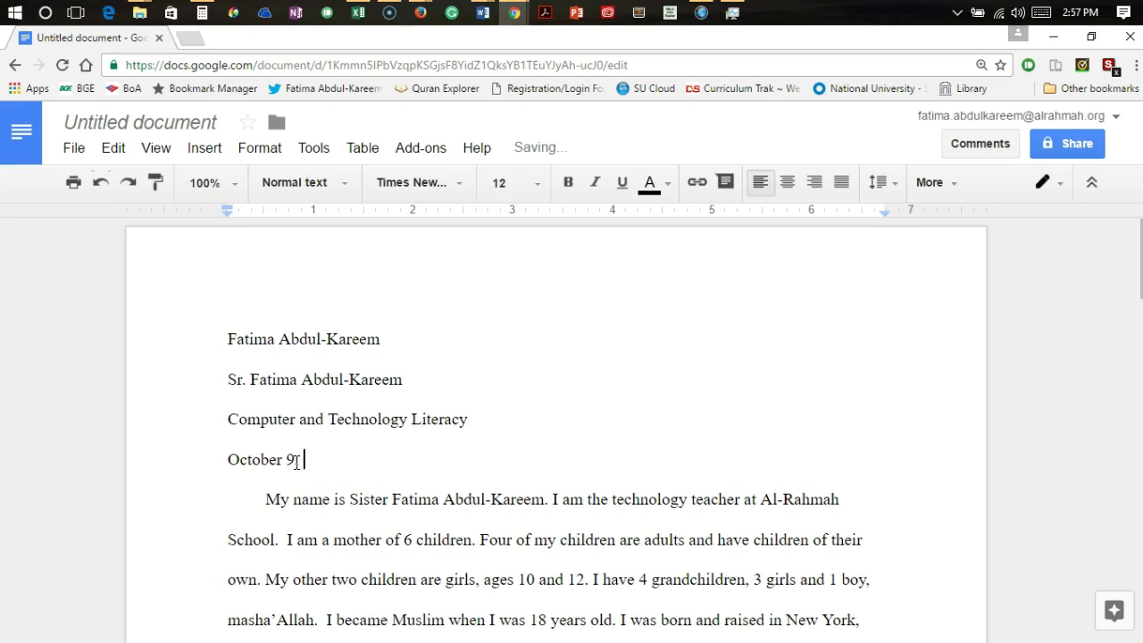
text(9, 2016)
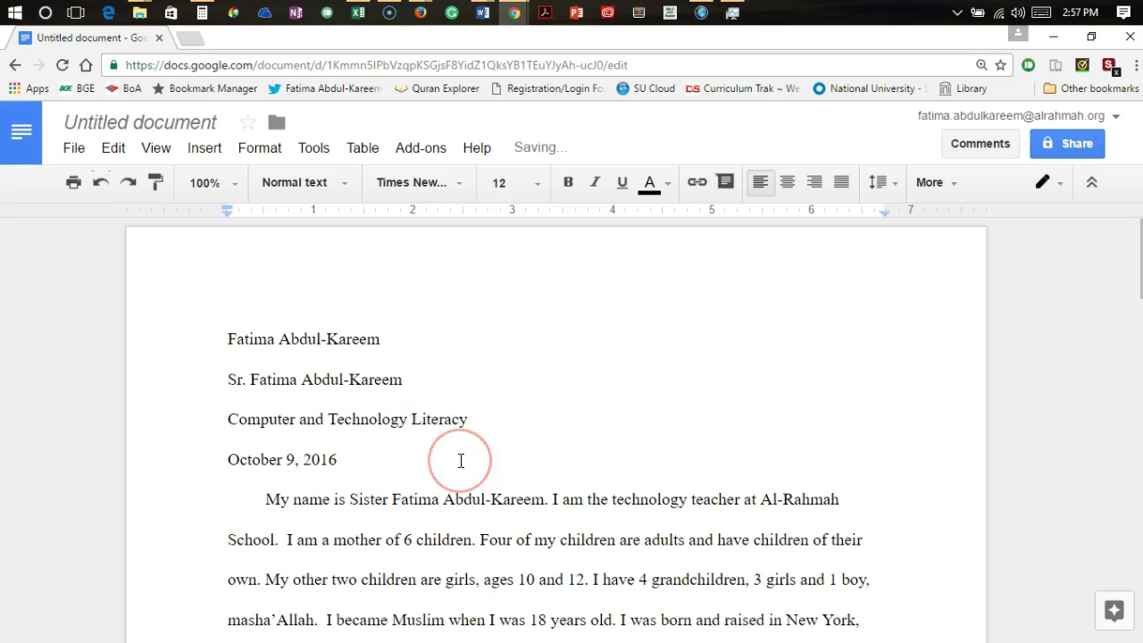
key(Return)
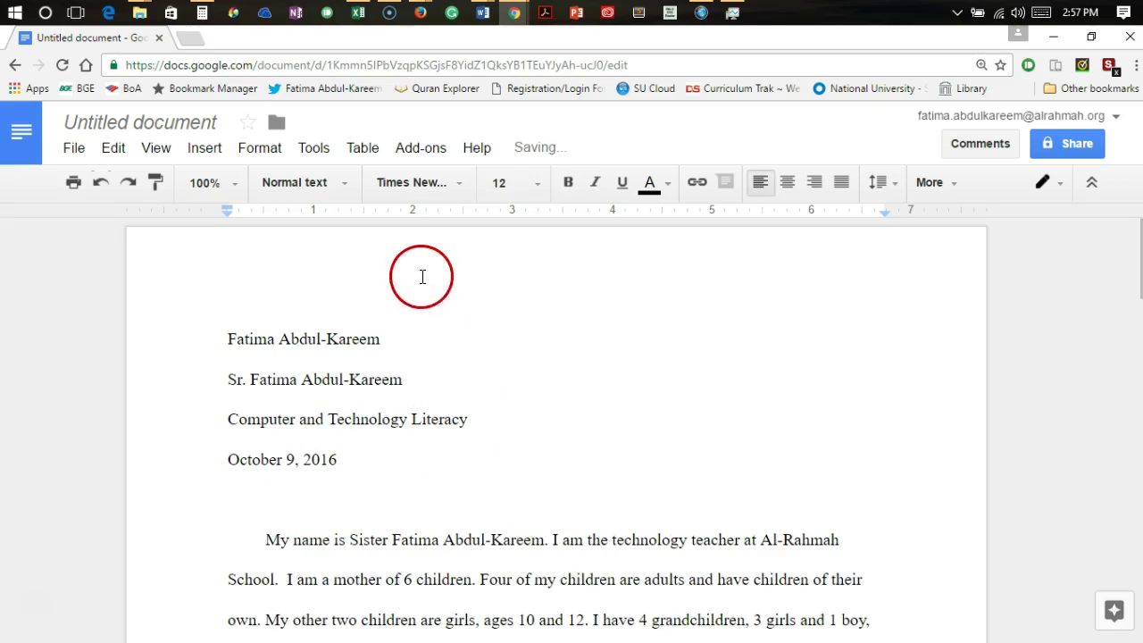
Center the line below the date and type the title 'All About Me'
click(792, 183)
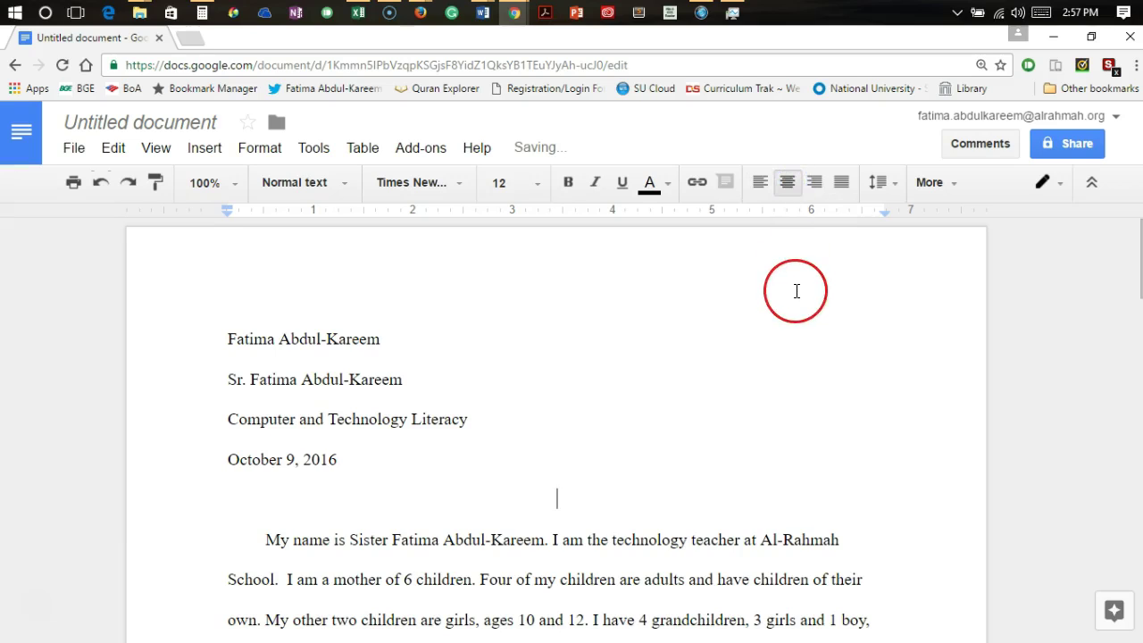
text(Ab)
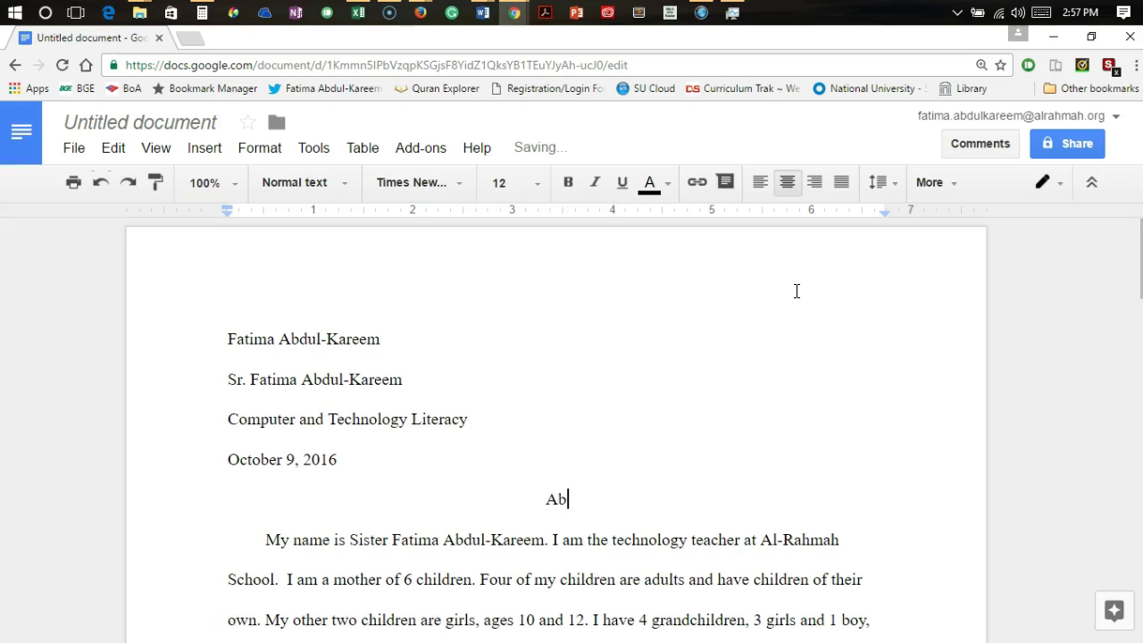
text(out )
text(A)
key(BackSpace)
key(BackSpace)
key(BackSpace)
key(BackSpace)
key(BackSpace)
key(BackSpace)
text(L)
key(BackSpace)
text(ll About Me)
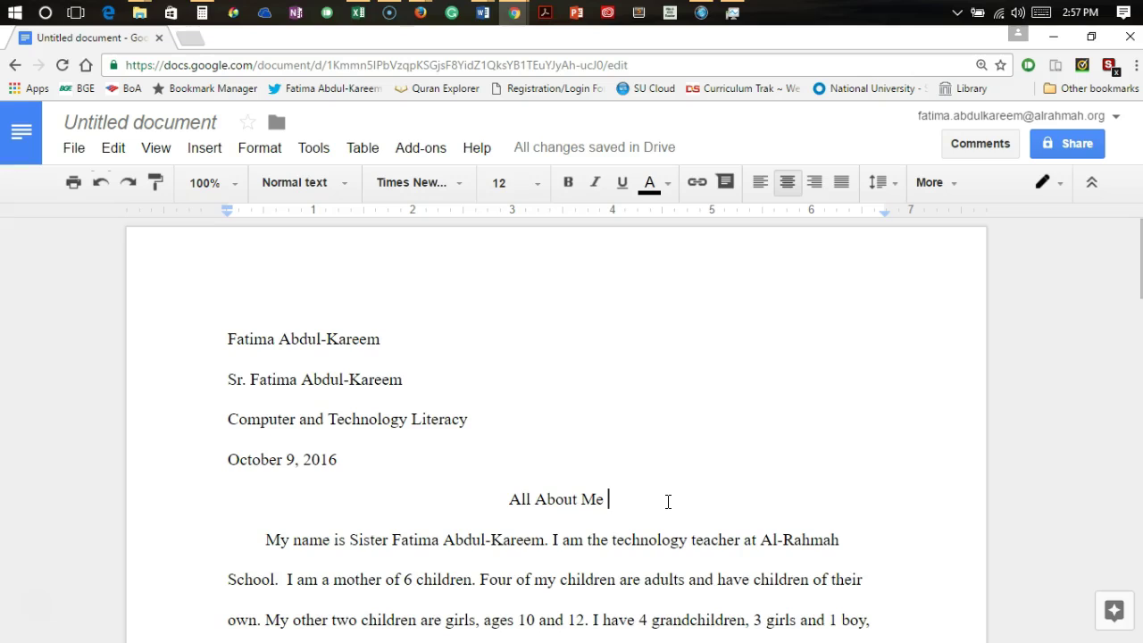
key(Down)
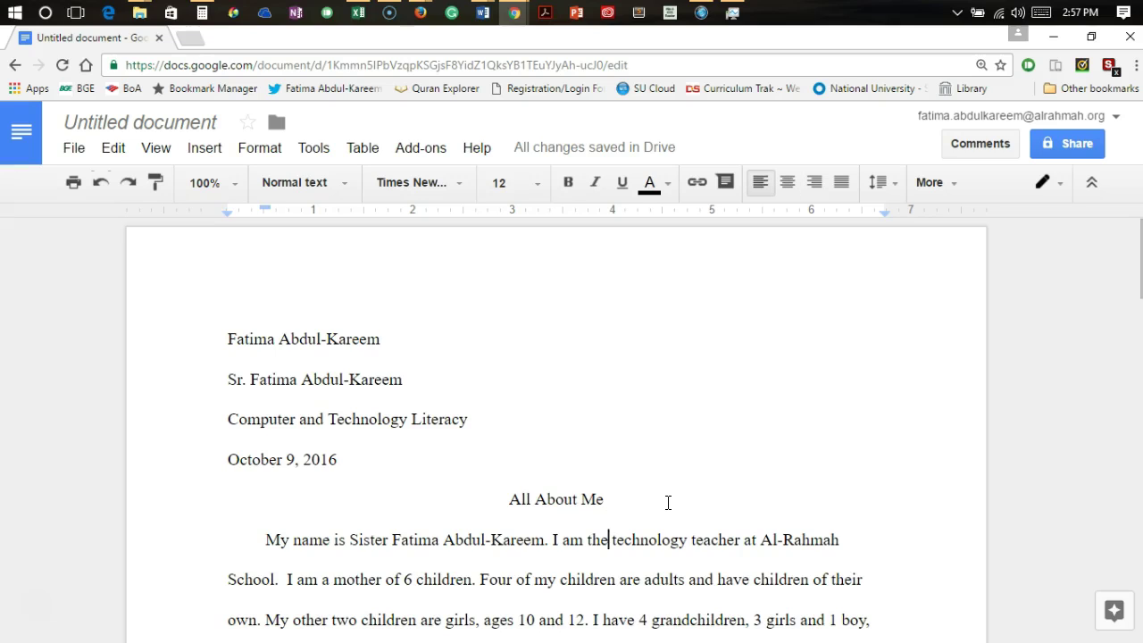
key(Up)
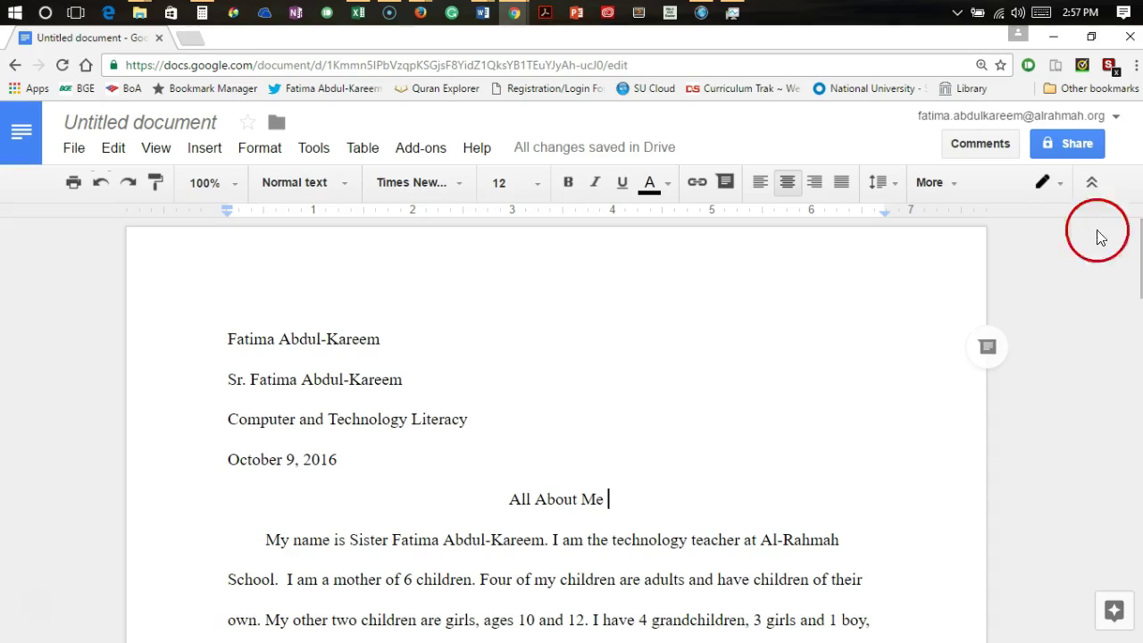
Place the cursor in the first heading line and bring up the Insert menu
drag(1141, 258, 1116, 212)
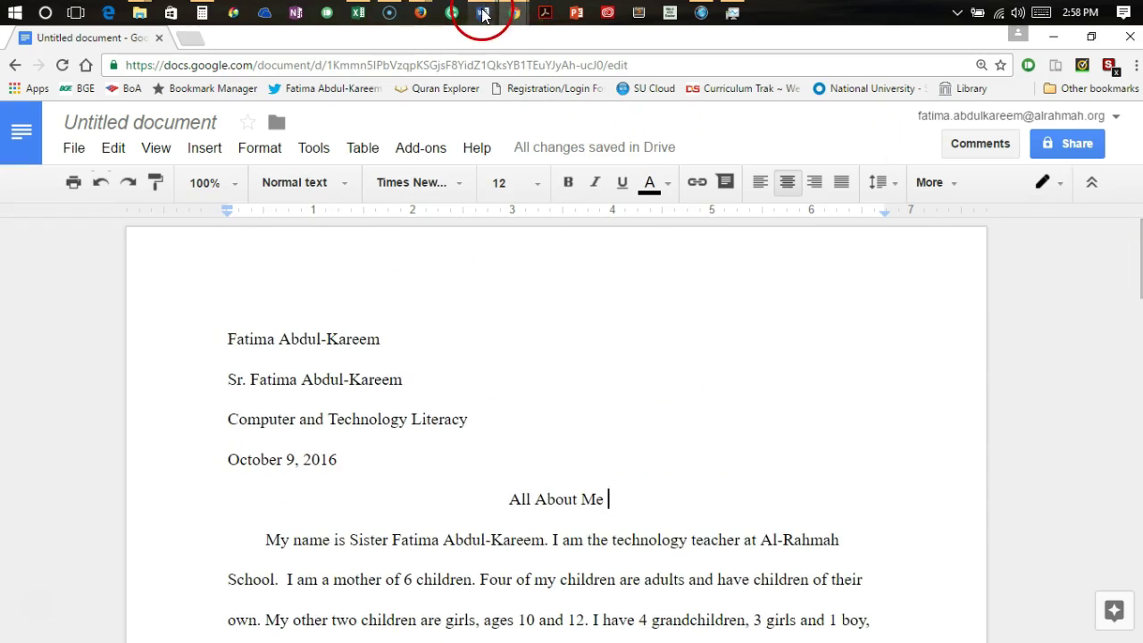
mouse_move(482, 15)
mouse_move(482, 131)
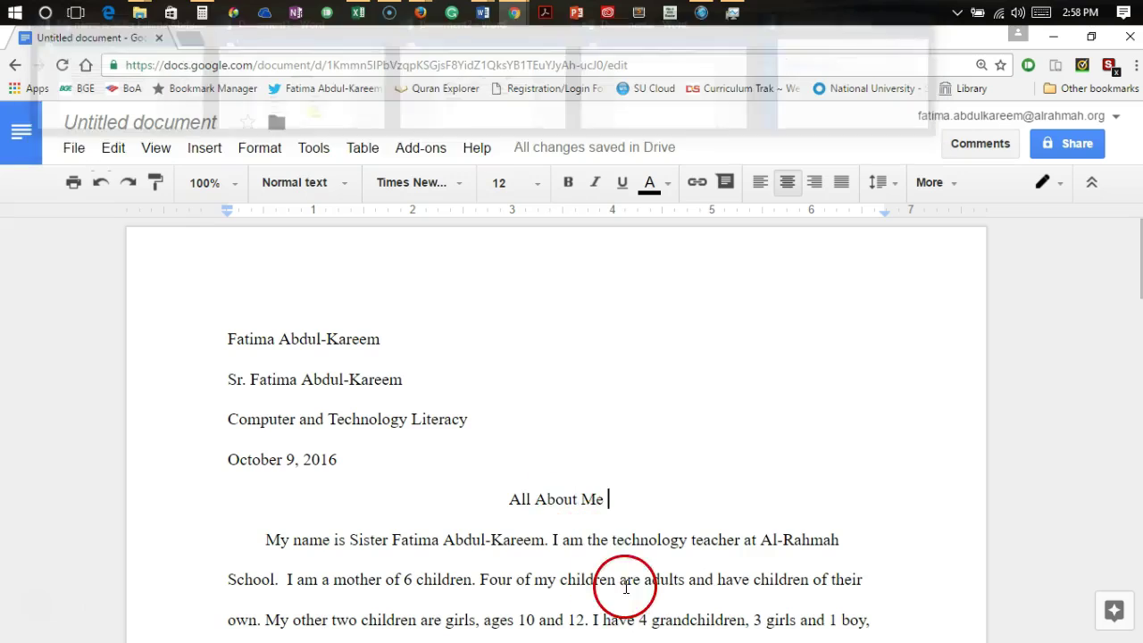
click(467, 311)
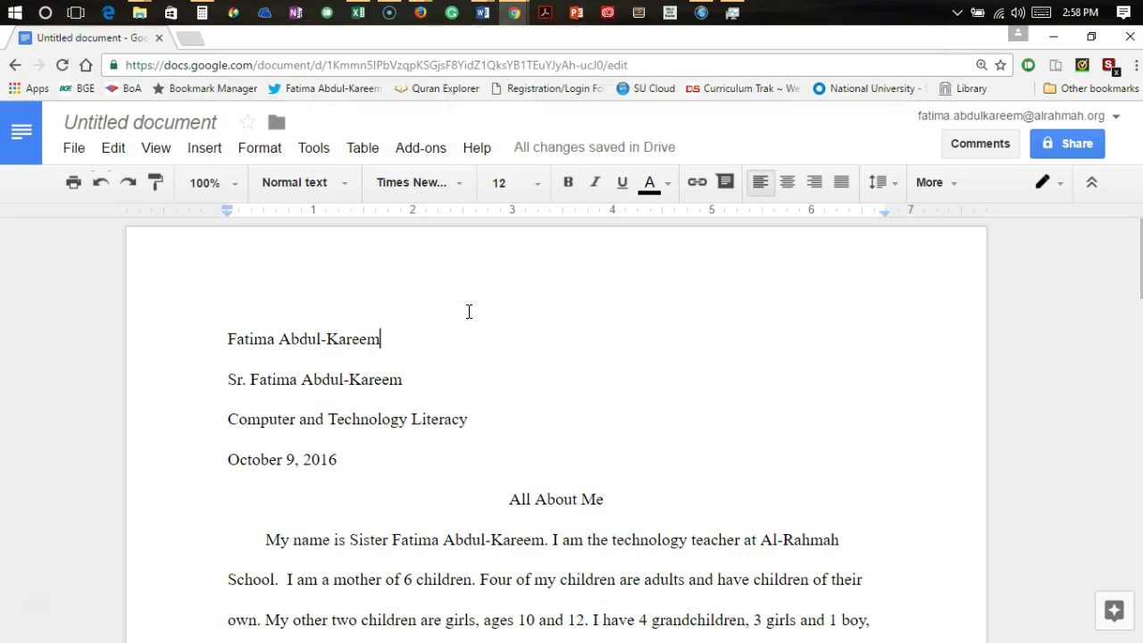
click(273, 148)
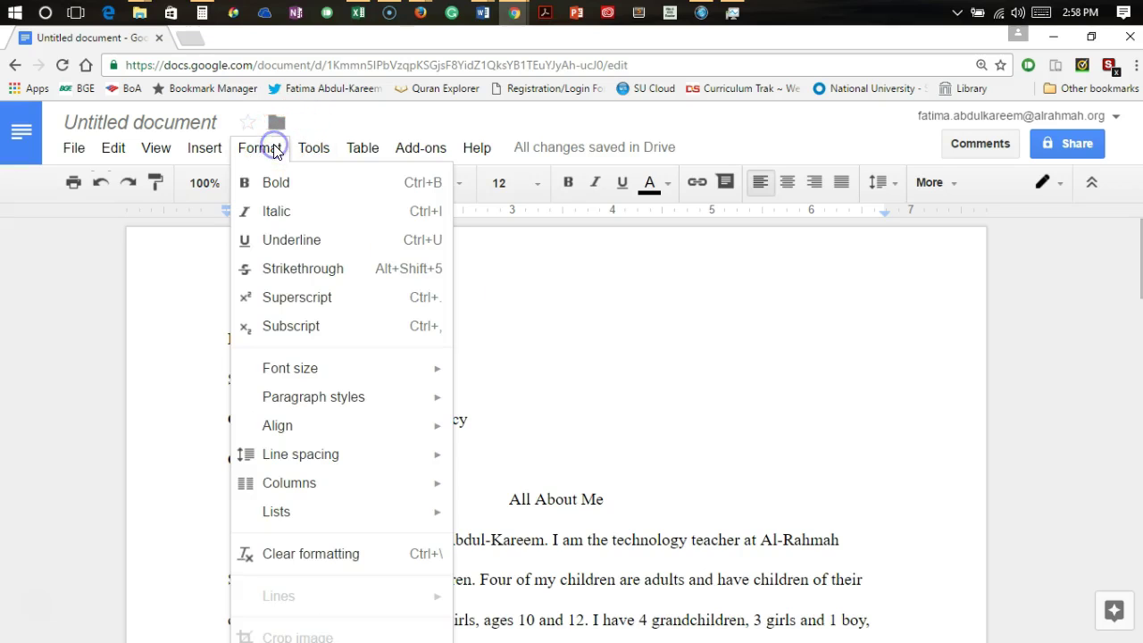
click(225, 148)
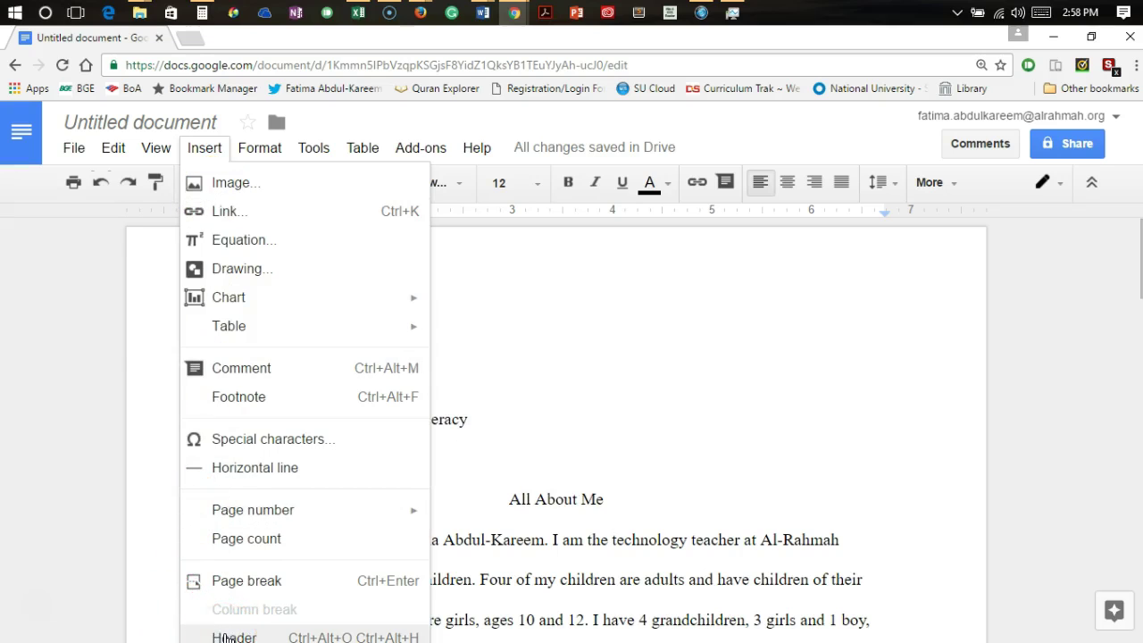
Add a right-aligned page header containing the author's hyphenated surname
click(226, 636)
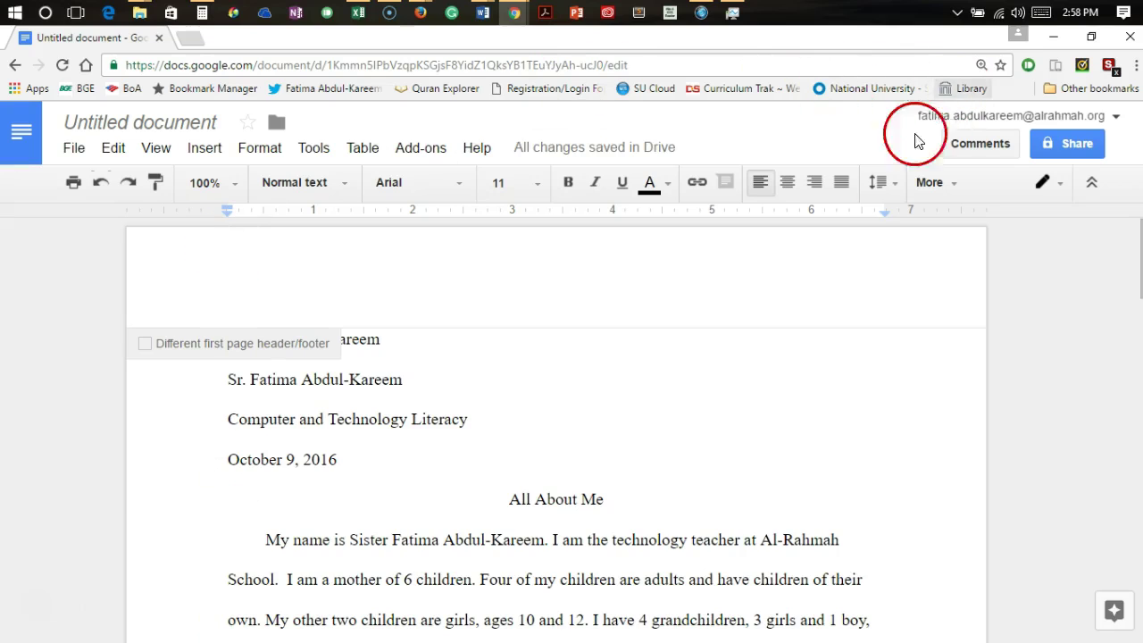
click(814, 183)
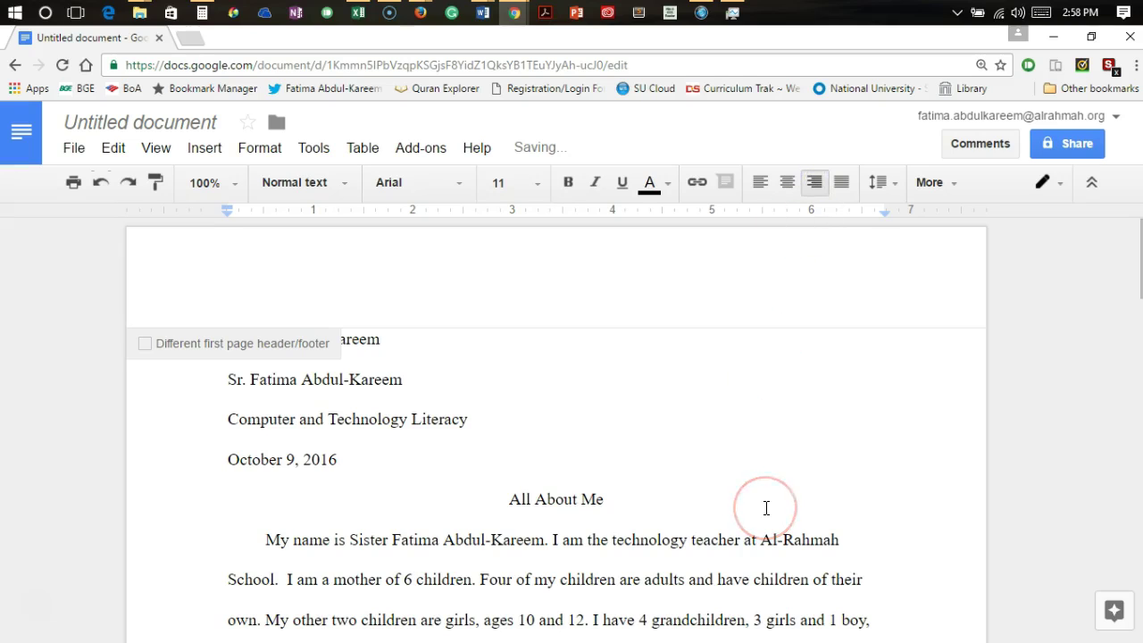
text(Ab)
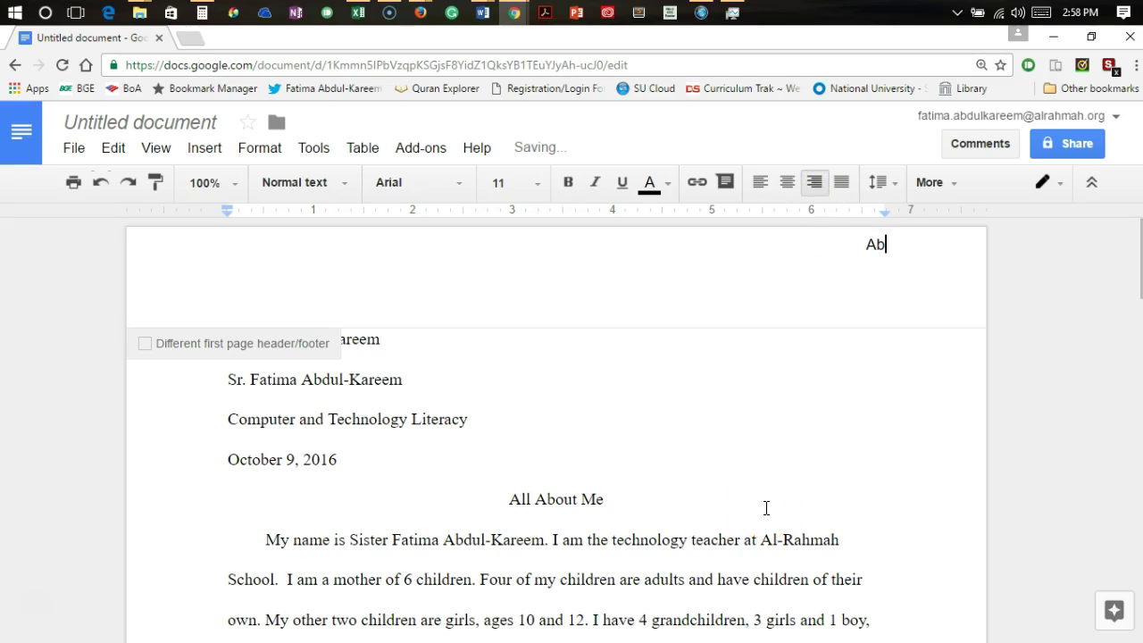
text(dul=Kareem)
key(BackSpace)
key(BackSpace)
key(BackSpace)
key(BackSpace)
key(BackSpace)
key(BackSpace)
key(BackSpace)
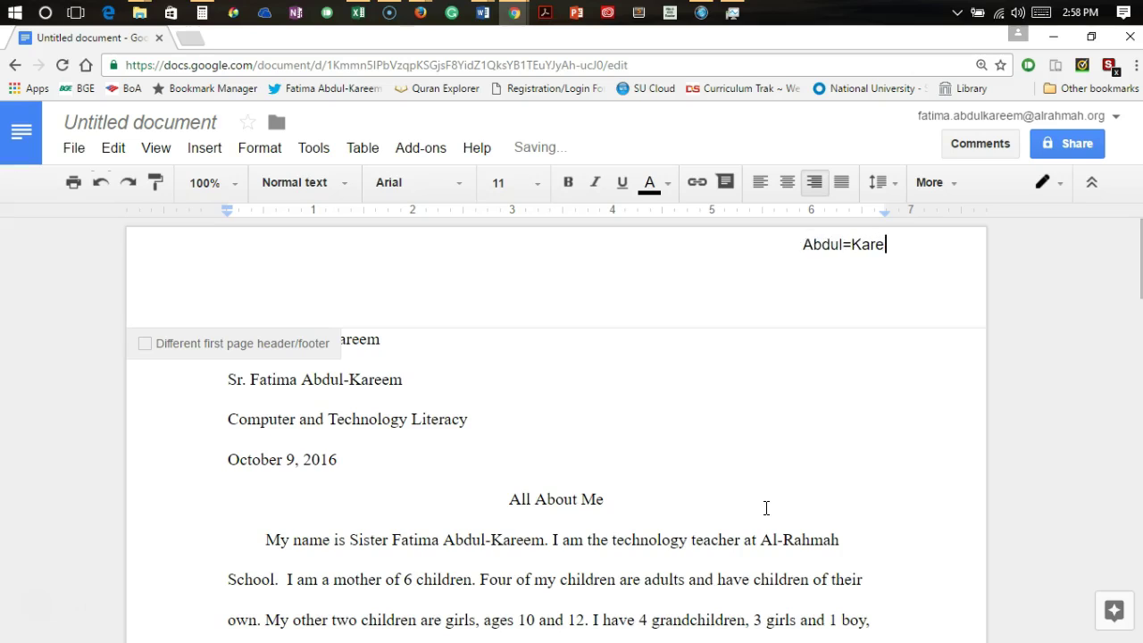
text(-)
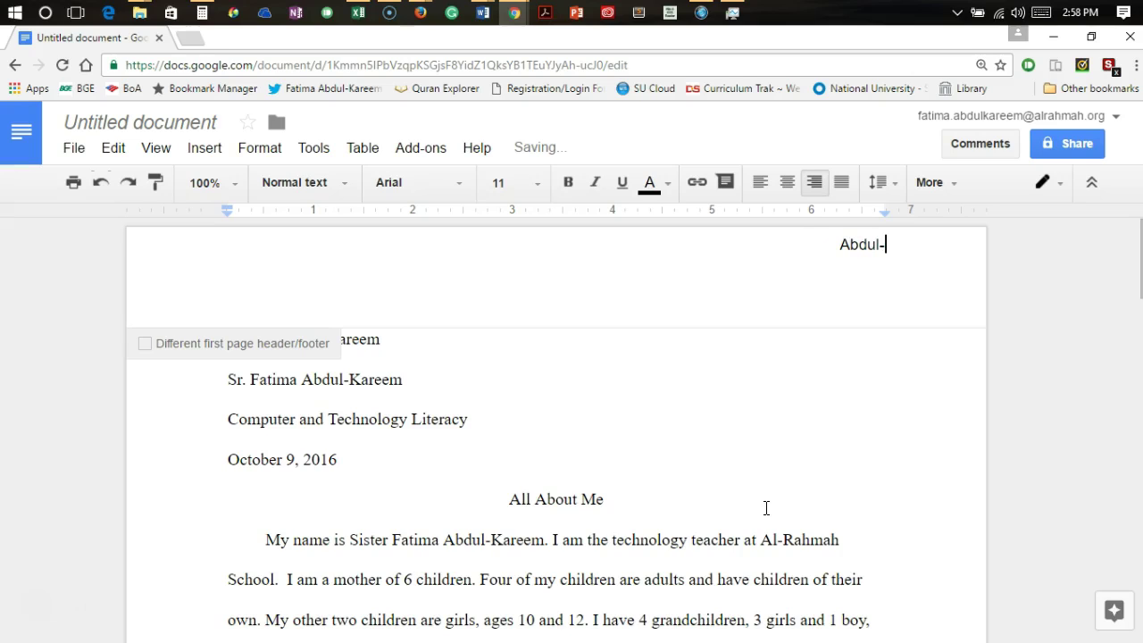
text(Kareem)
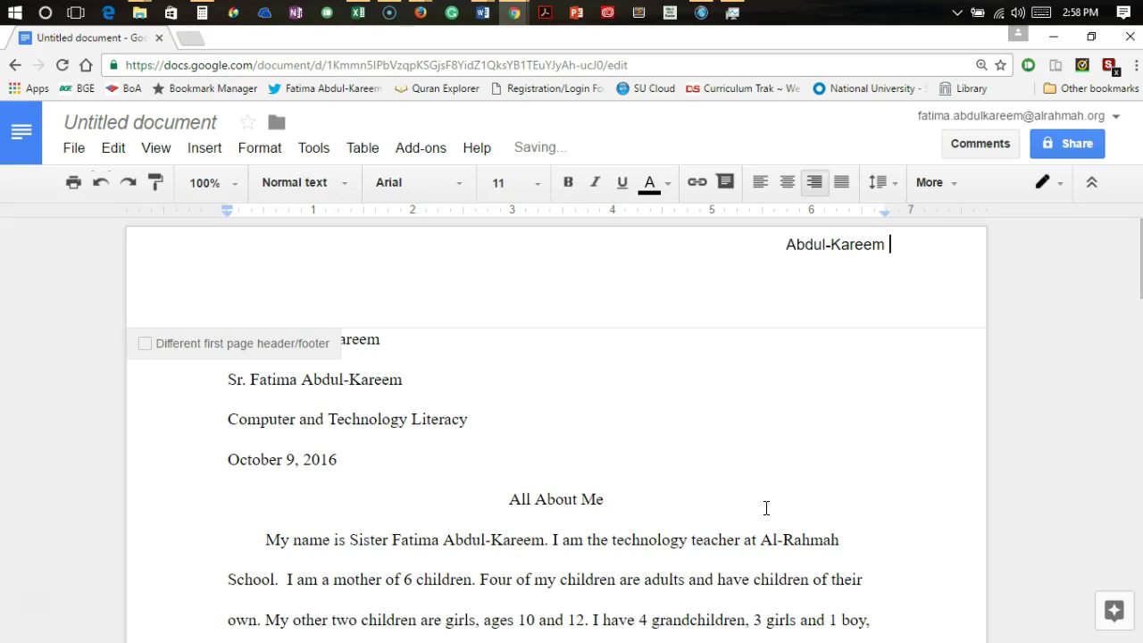
click(205, 148)
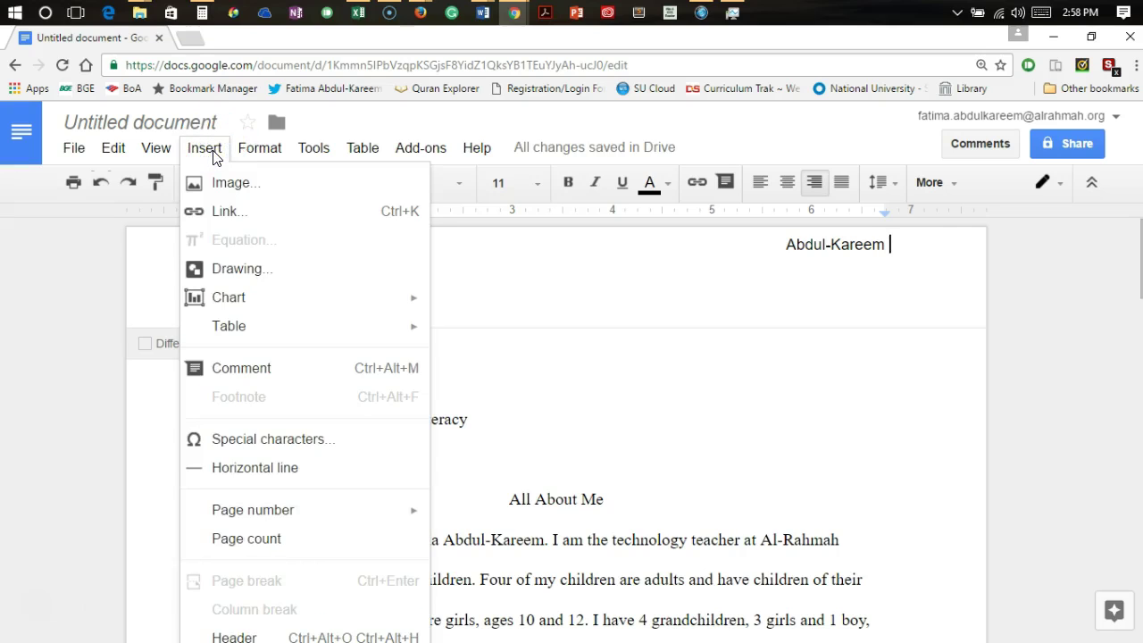
Insert top-right page numbers after the surname in the header, then return to the body
mouse_move(231, 516)
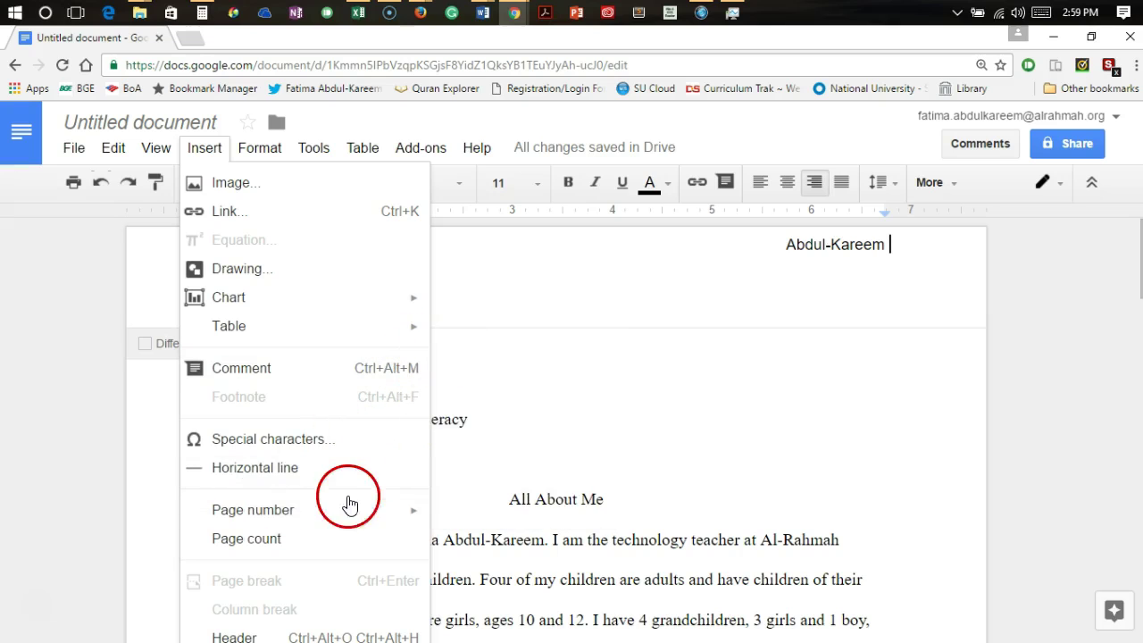
mouse_move(319, 511)
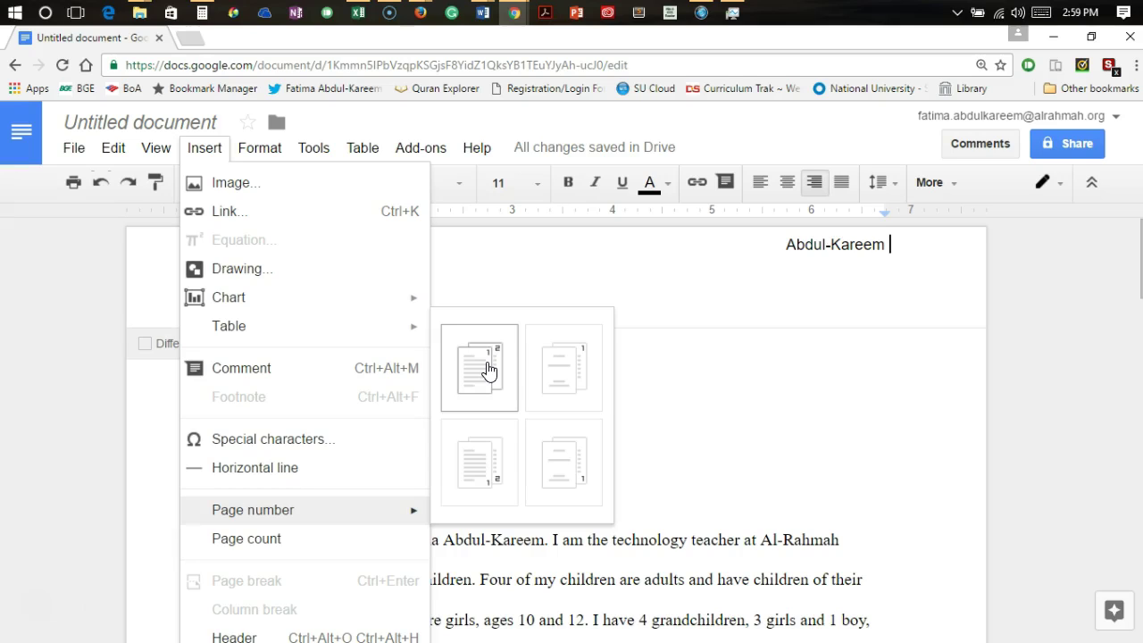
click(489, 370)
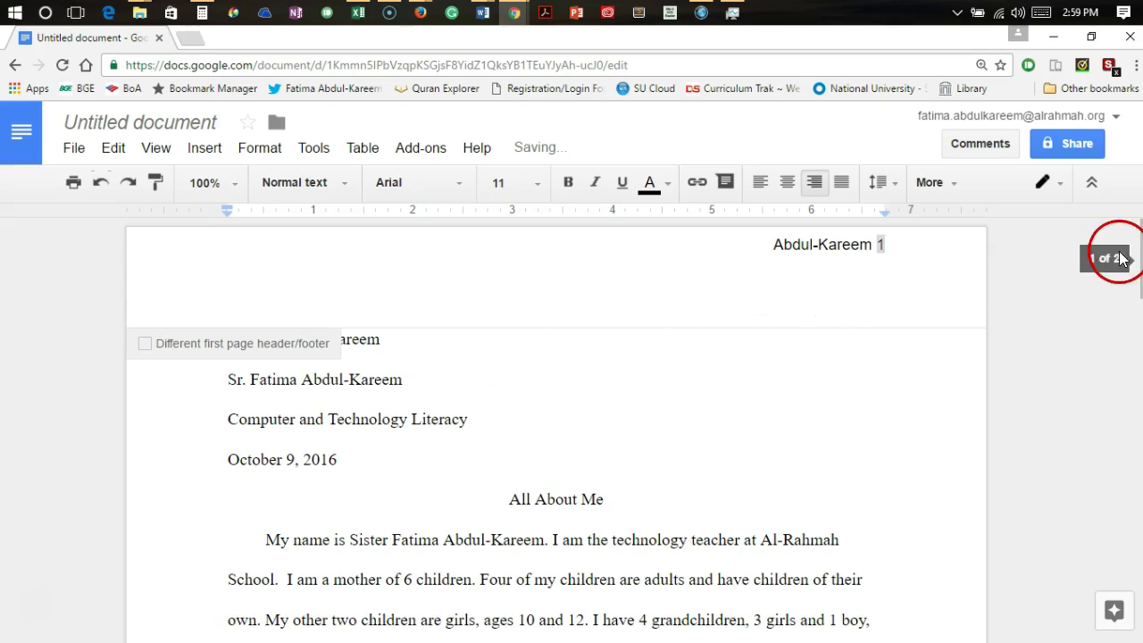
click(1100, 291)
click(812, 190)
click(742, 332)
click(961, 377)
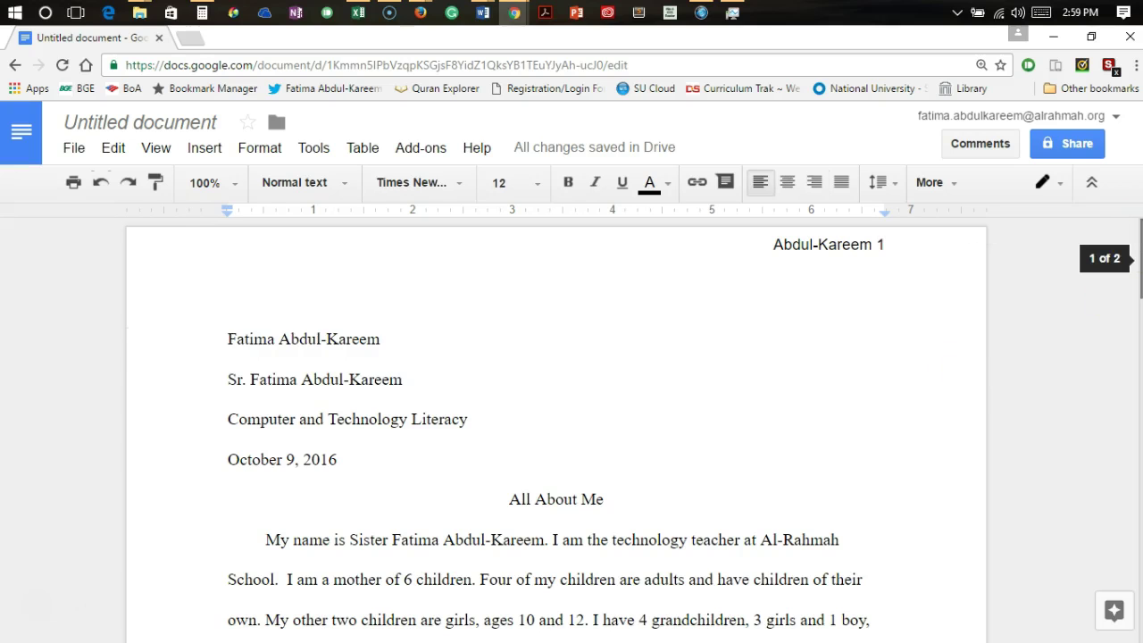
Check the page numbers 1 and 2 on both pages and reset the zoom to 100%
scroll(571, 429, down, 11)
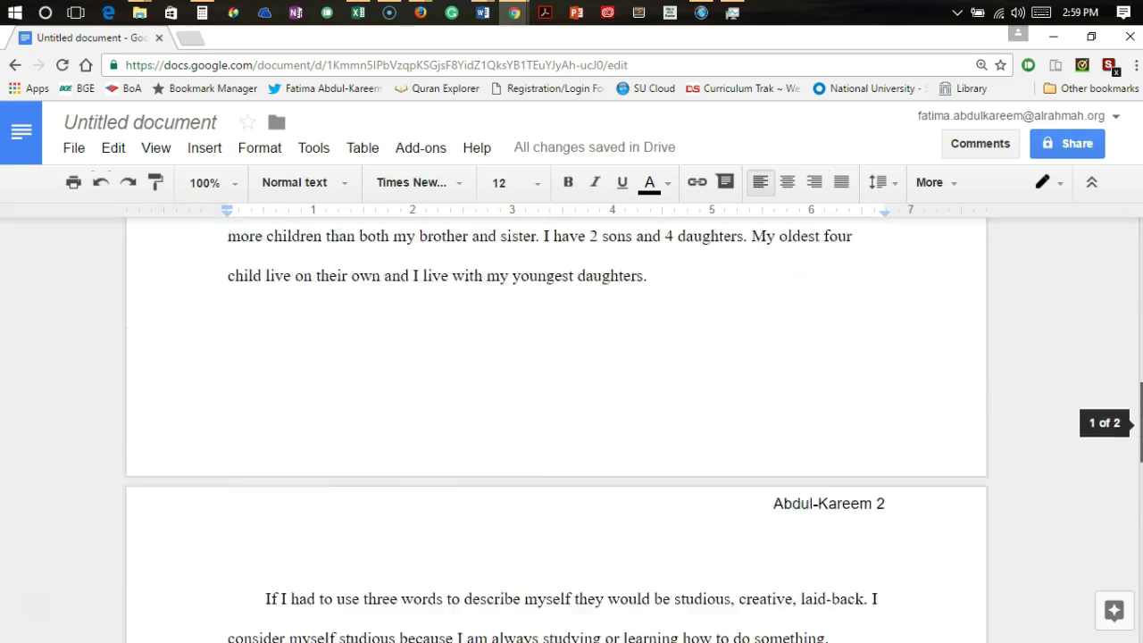
scroll(571, 429, up, 1)
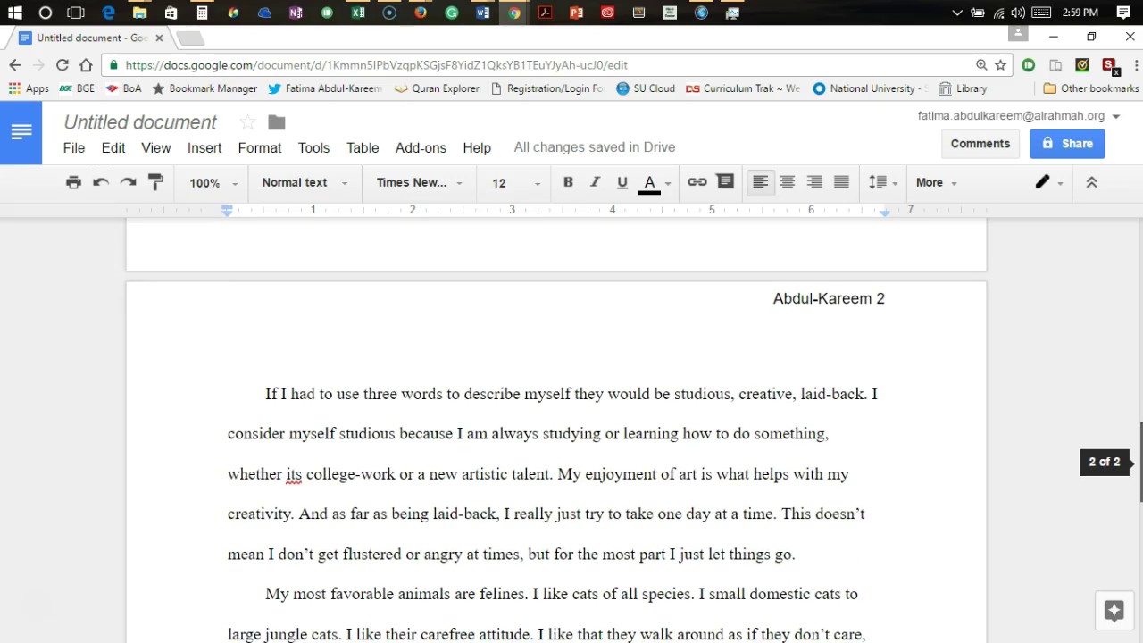
drag(1141, 452, 1106, 225)
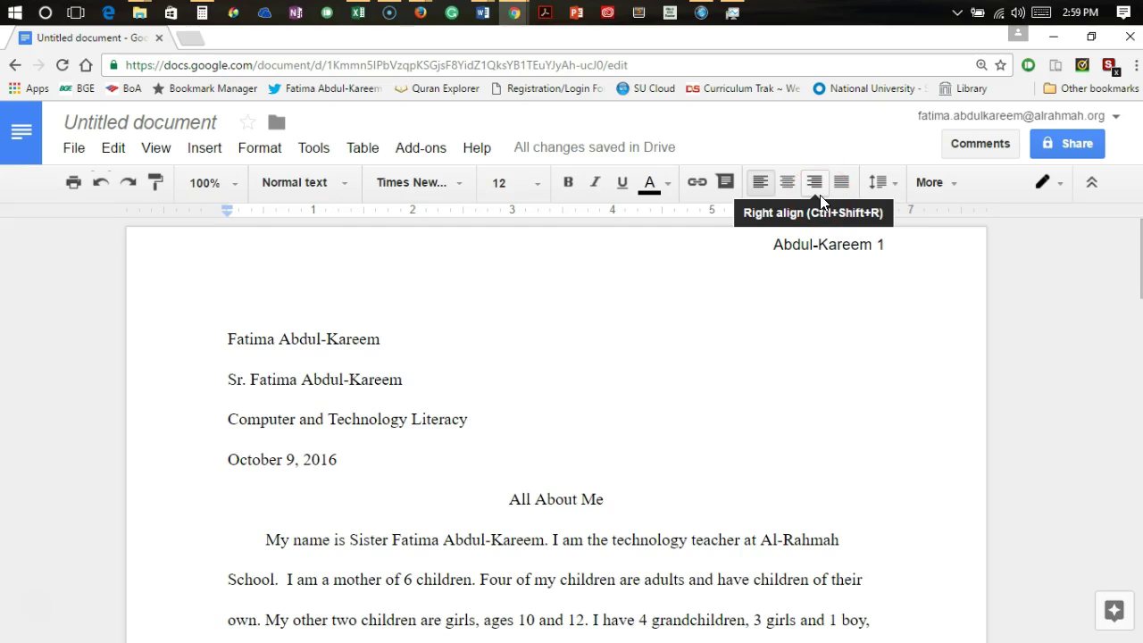
key(ctrl+minus)
key(ctrl+minus)
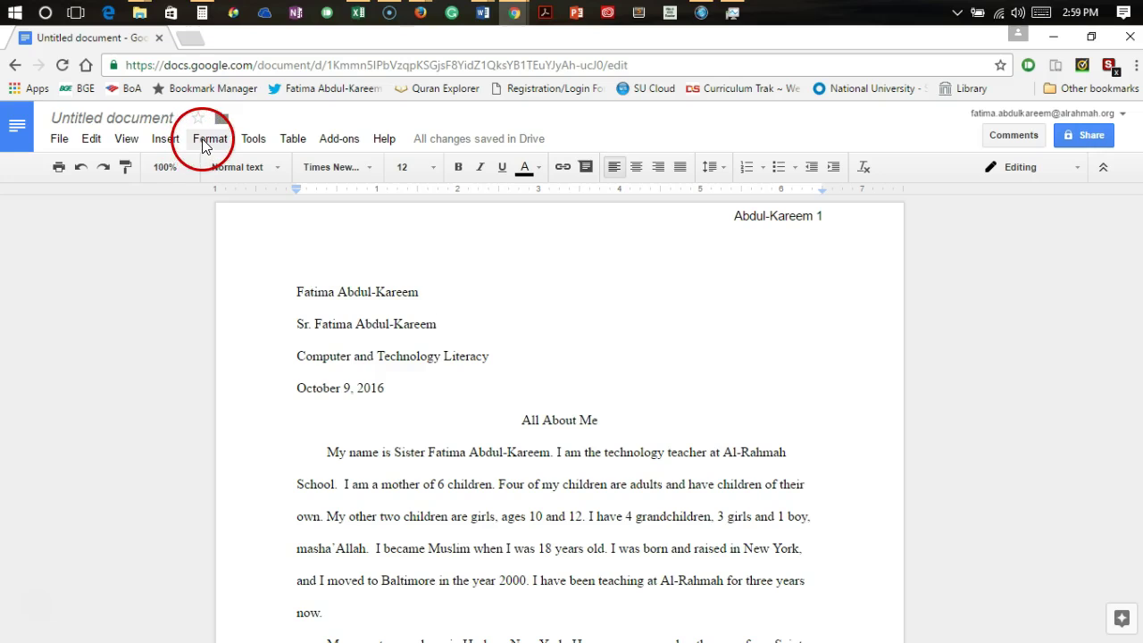
Insert a footer on the essay's first page and place the caret inside it
click(163, 140)
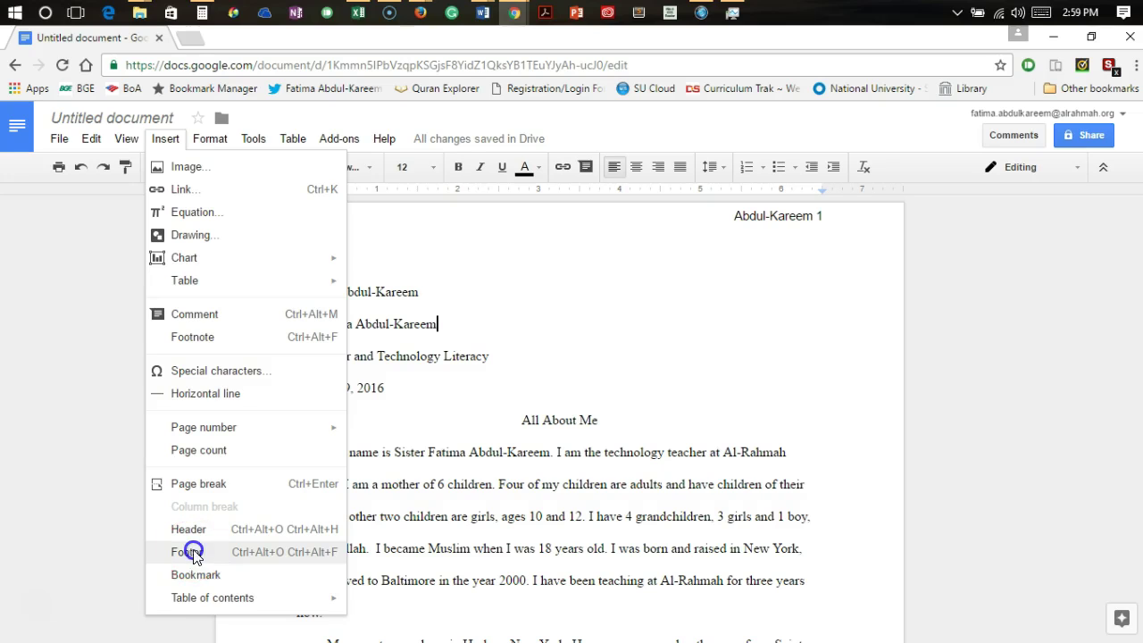
click(195, 556)
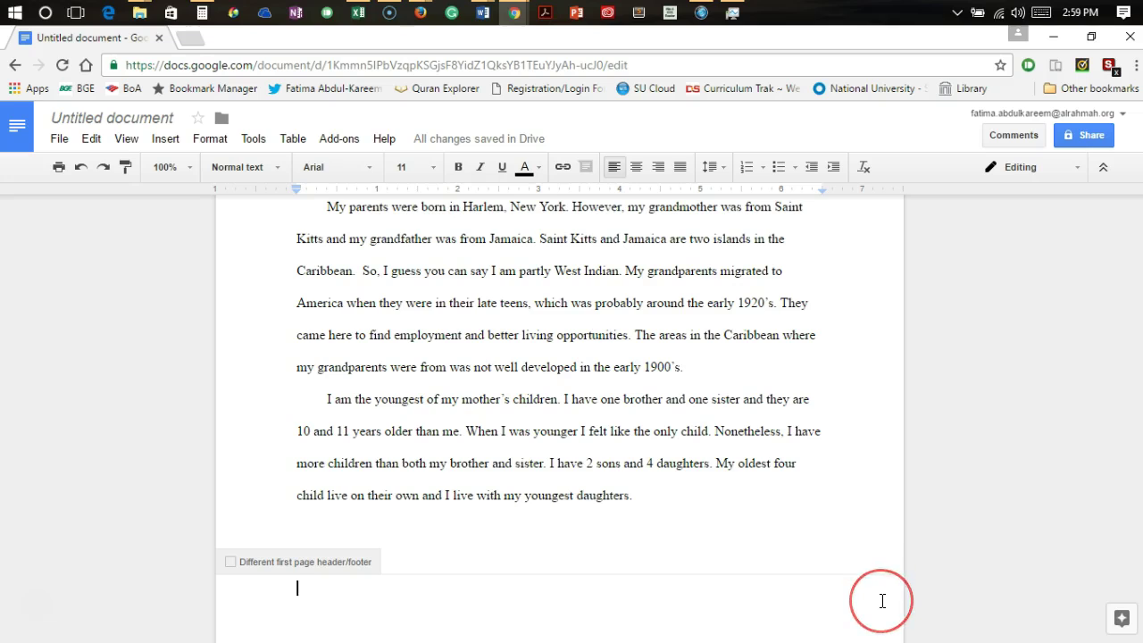
click(161, 140)
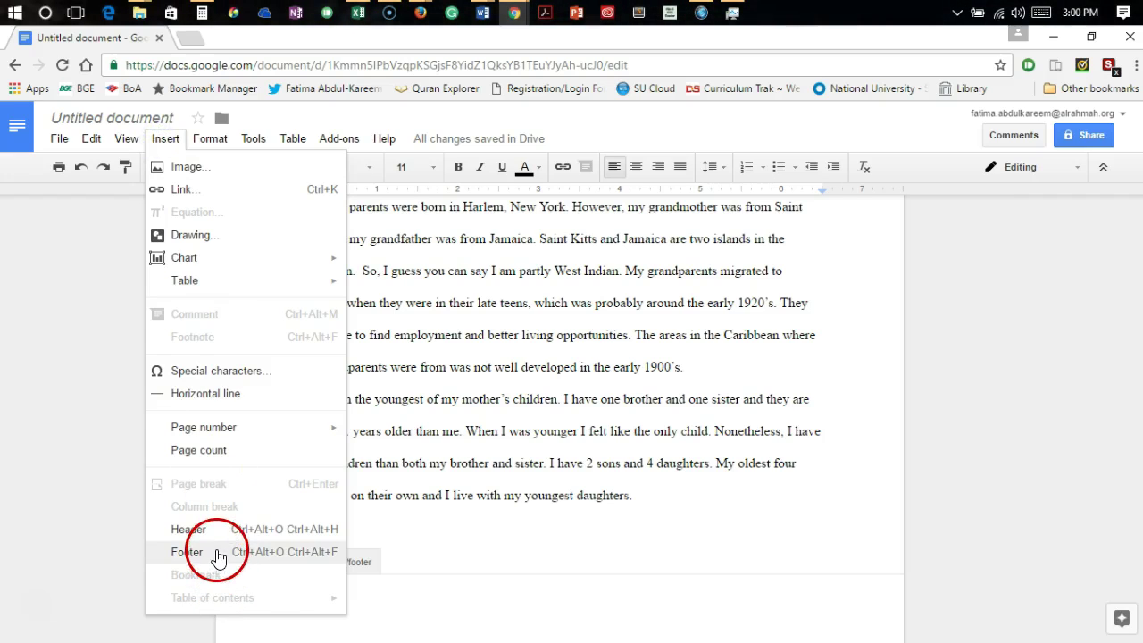
click(412, 601)
click(324, 589)
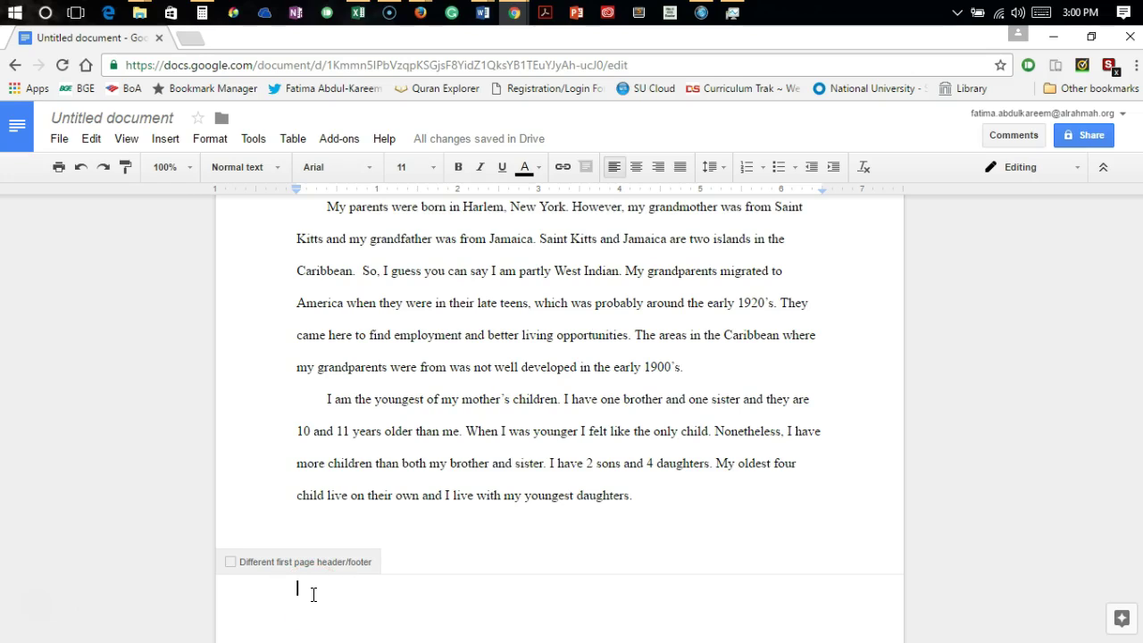
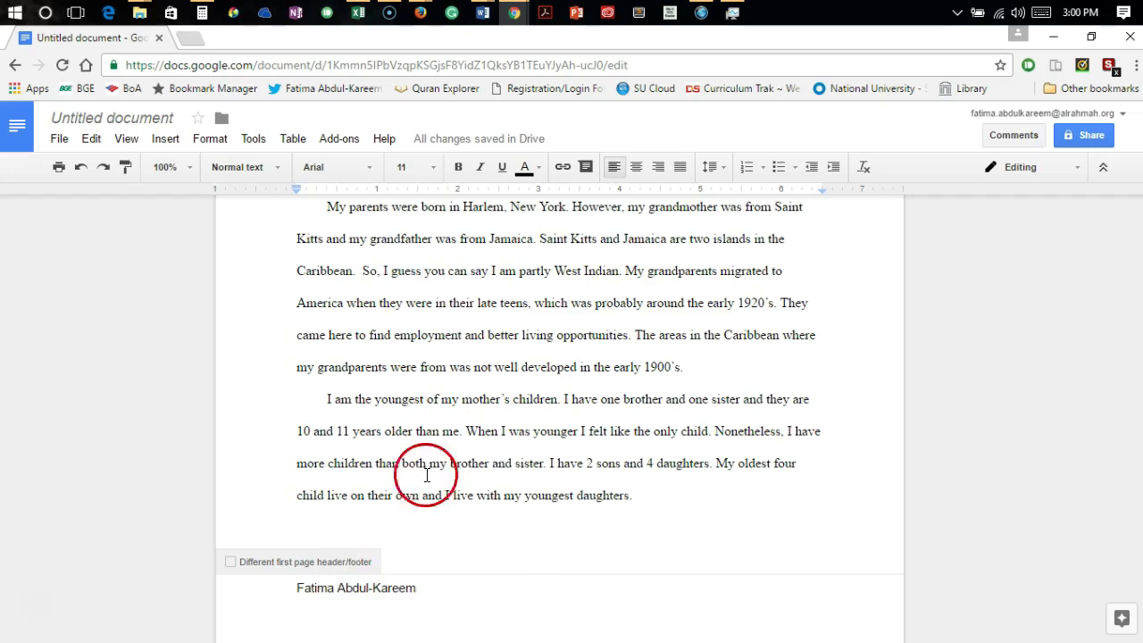
Type the author's full name, 'CaTL' and '10/9/16' in the footer, tab-separated, then exit the footer
key(Tab)
key(Tab)
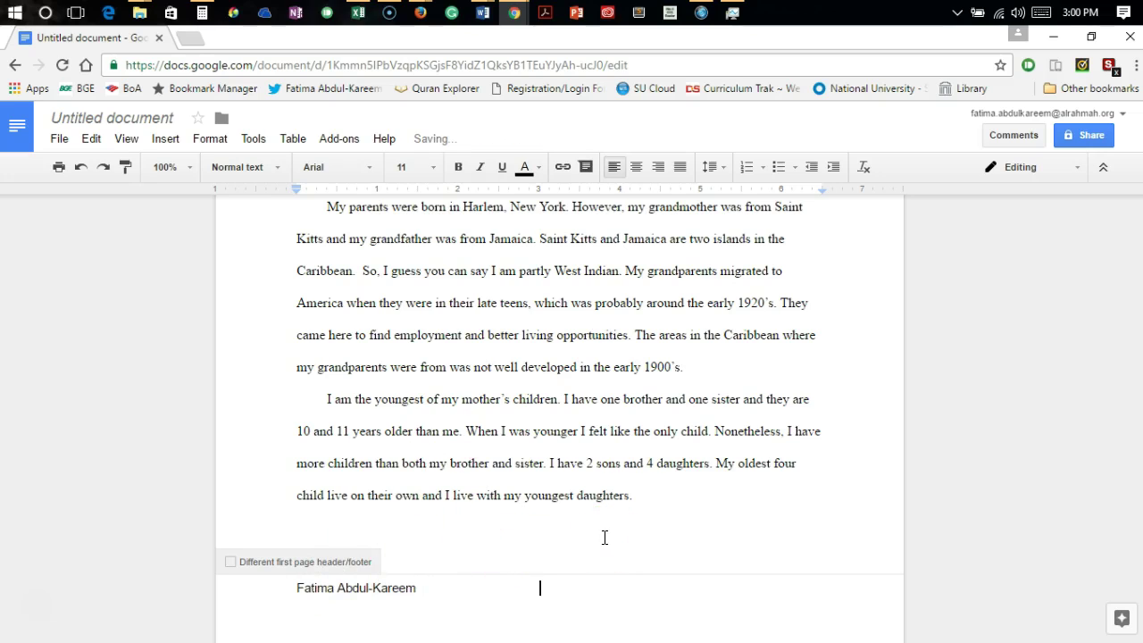
text(CaTL)
key(Tab)
text(10/9/16)
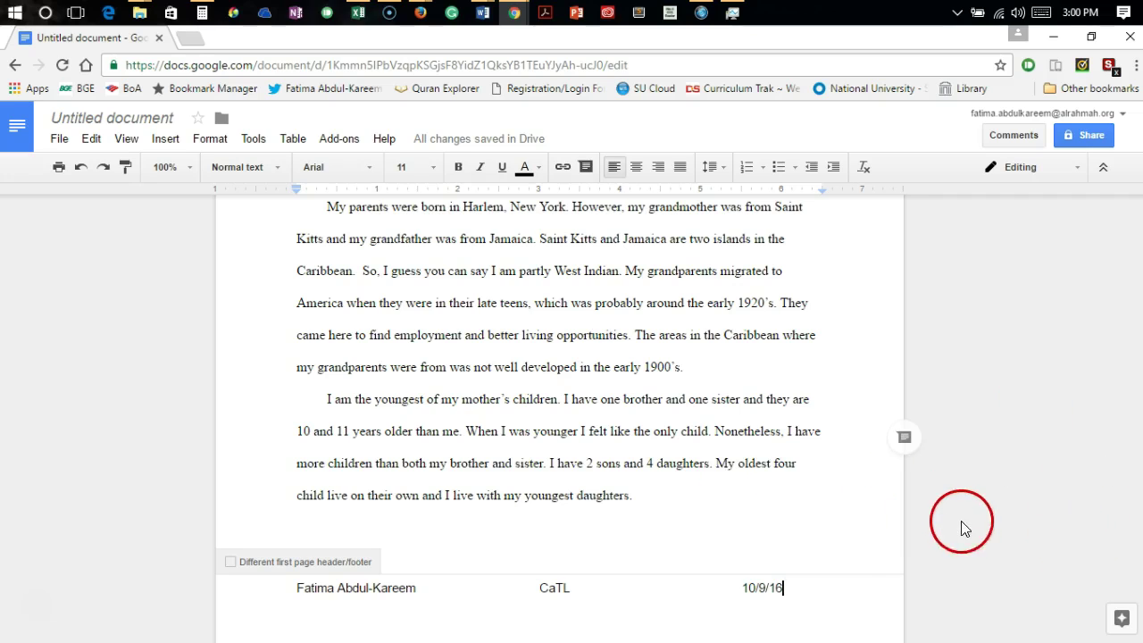
click(989, 525)
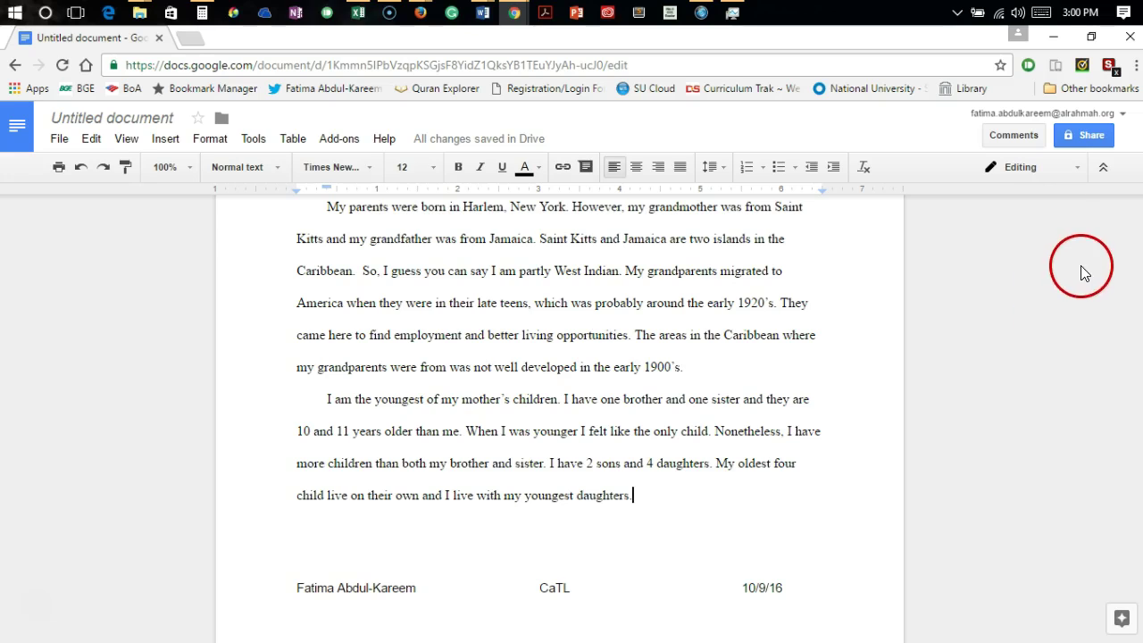
Rename the document by appending ' autobio' to the suggested author-name title
click(65, 122)
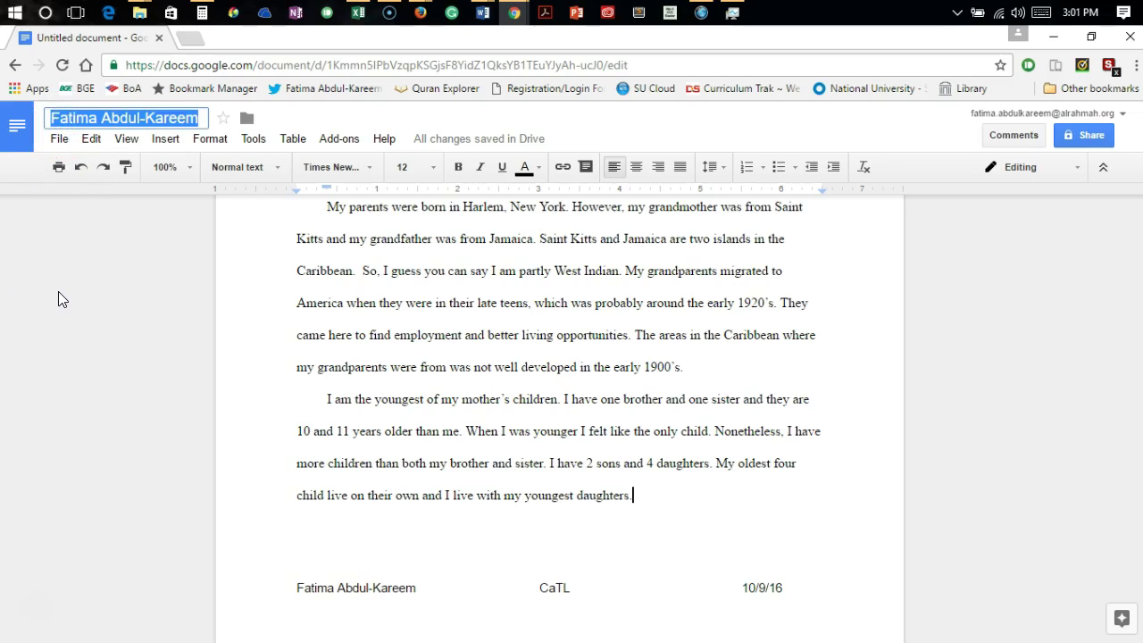
key(Right)
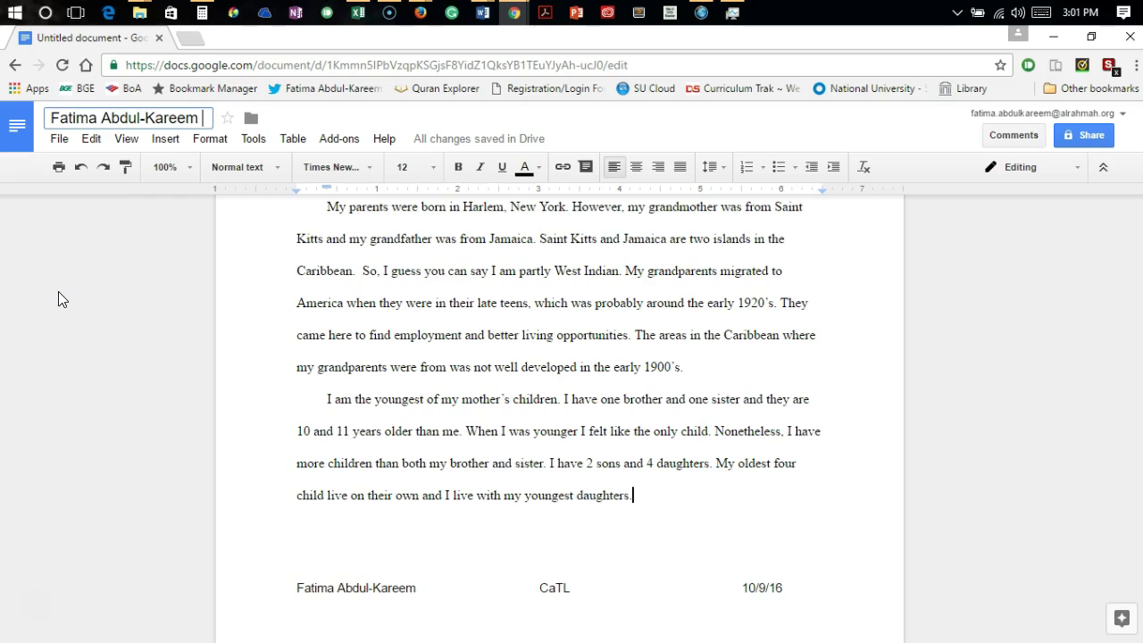
text(aut)
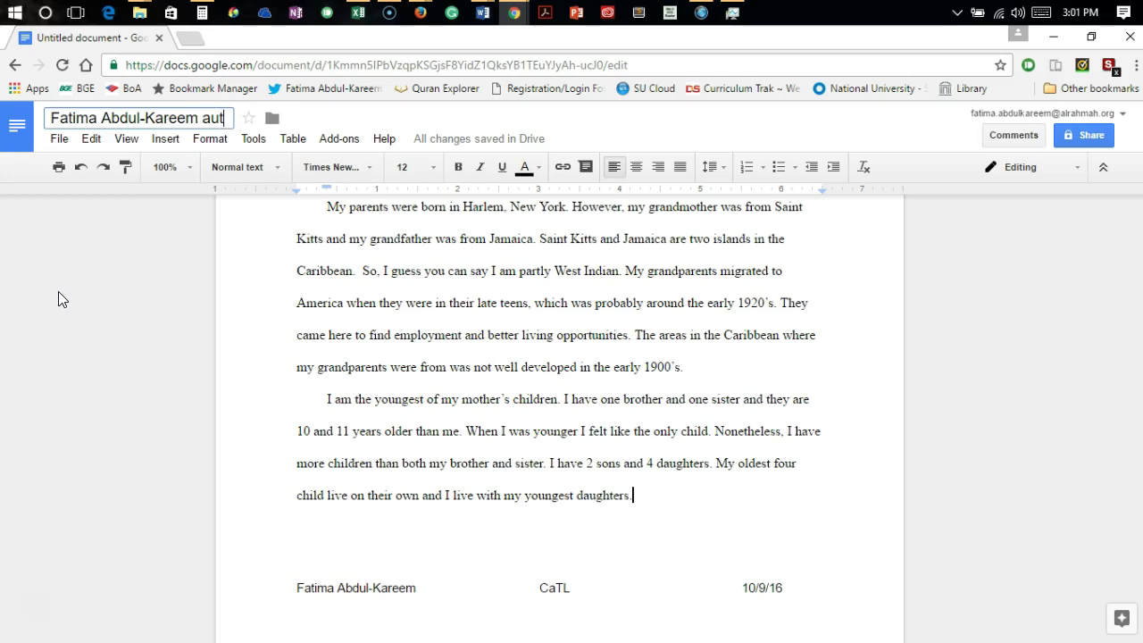
text(obio)
drag(44, 235, 77, 241)
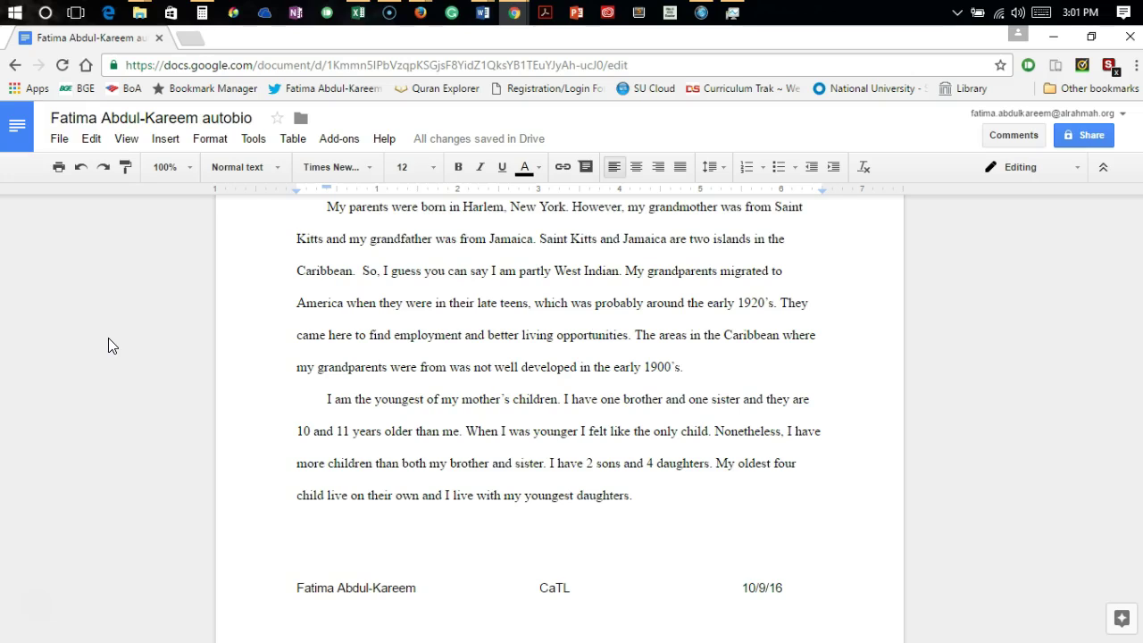
click(57, 140)
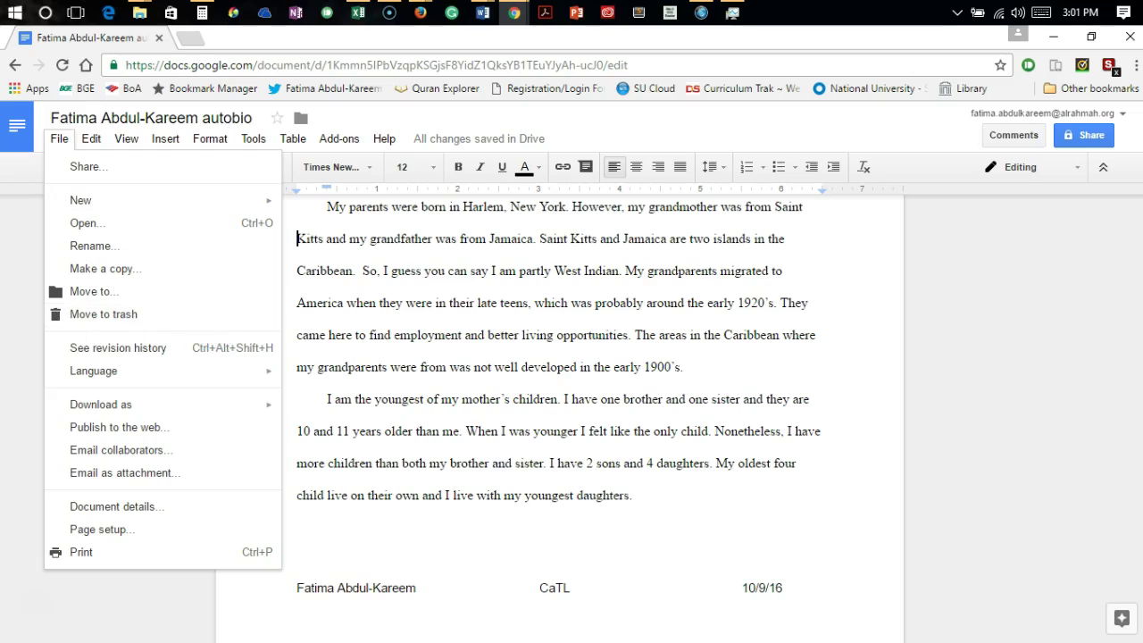
click(6, 401)
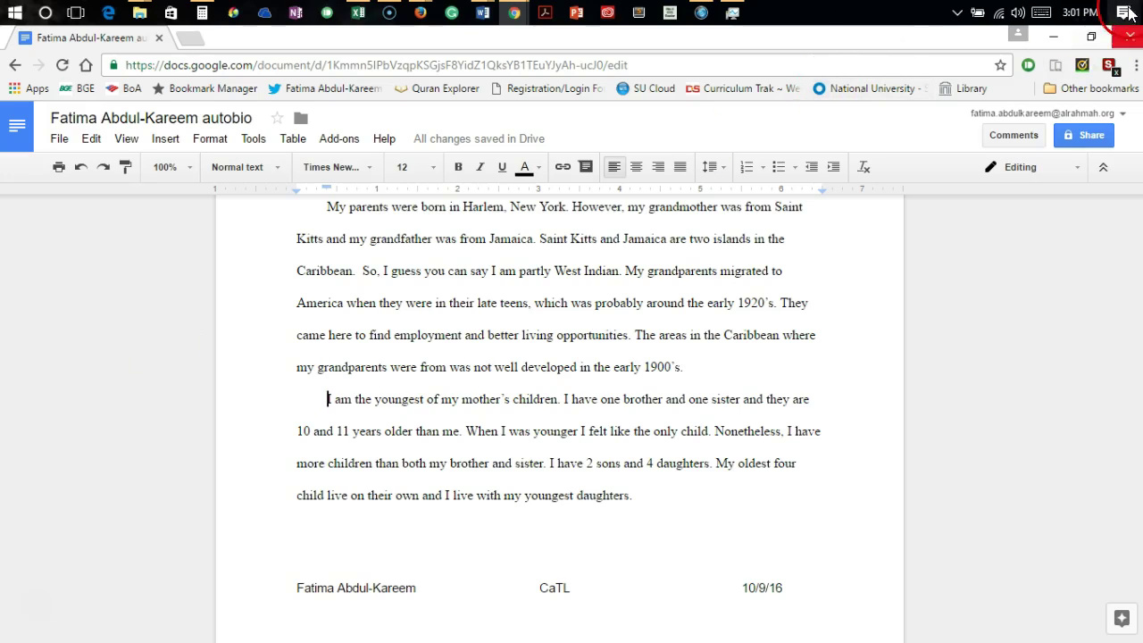
click(1077, 133)
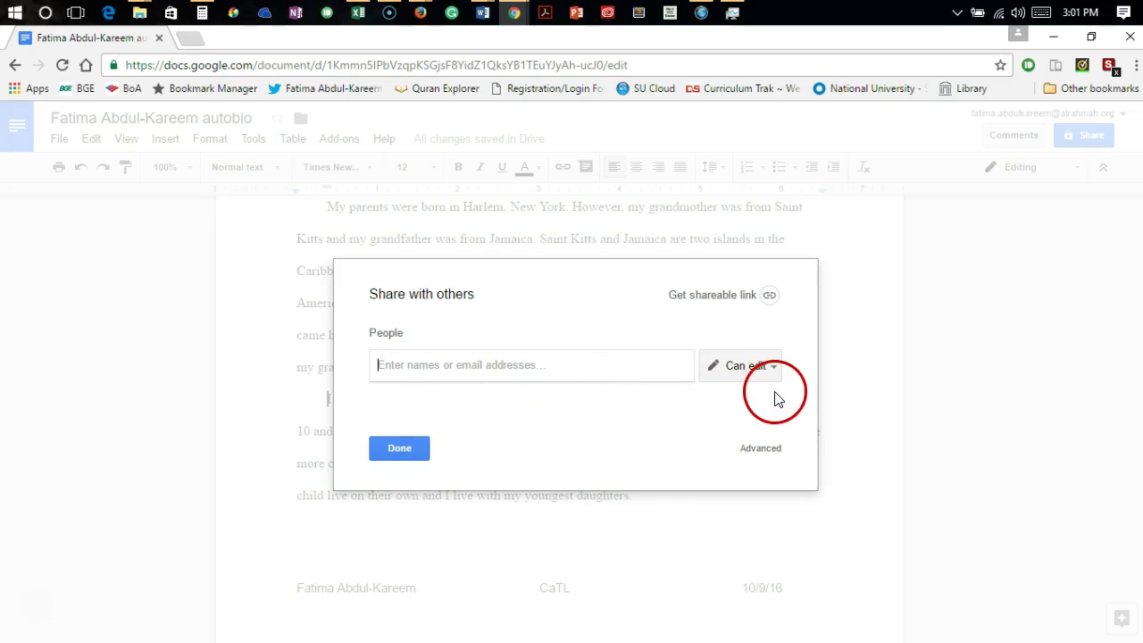
key(Escape)
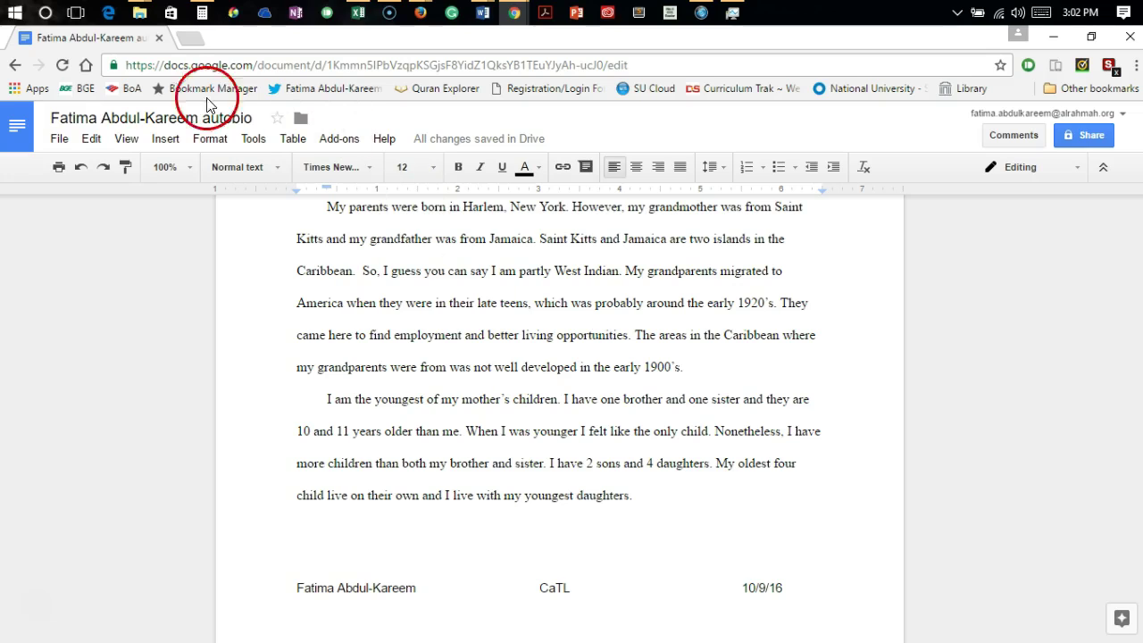
Download the essay as a Microsoft Word (.docx) file and open it in Word
click(60, 140)
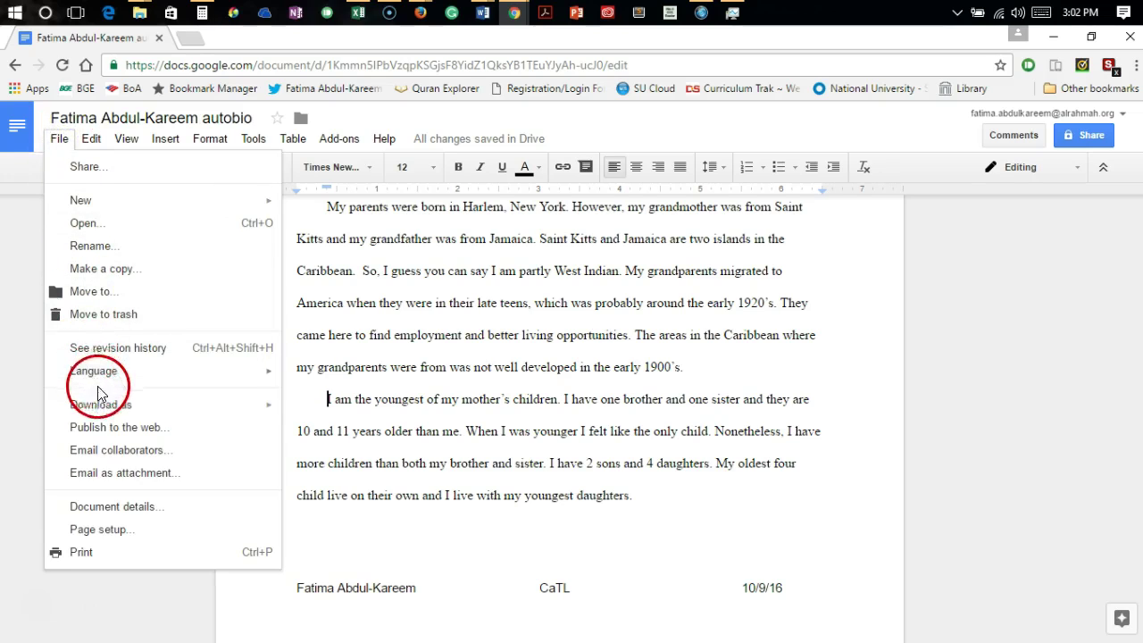
mouse_move(112, 404)
click(339, 411)
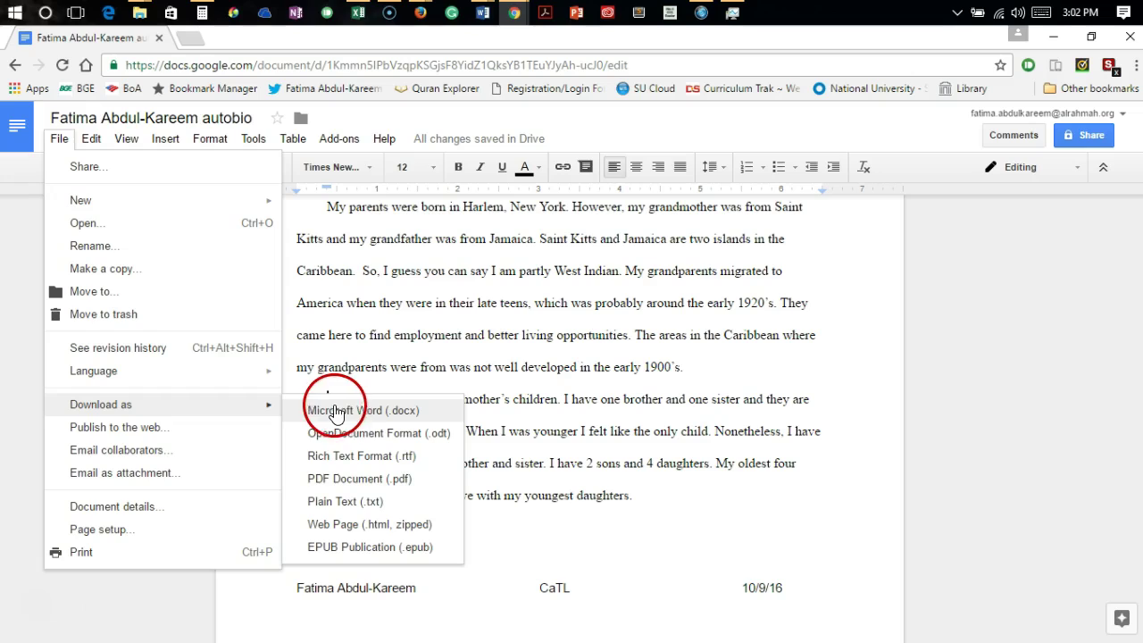
click(340, 412)
click(489, 583)
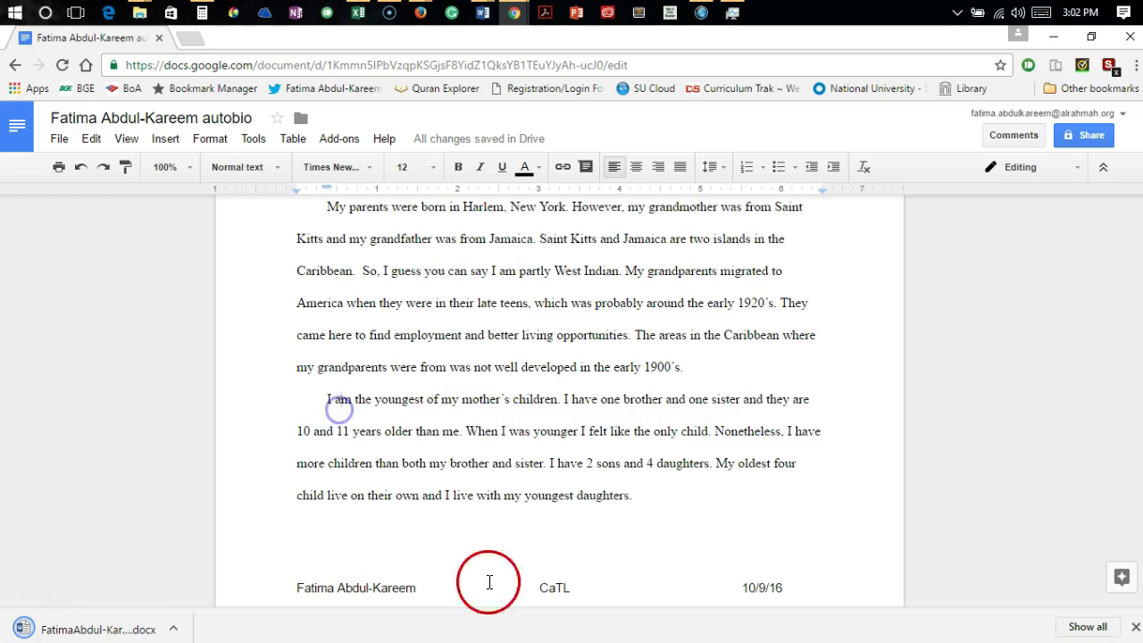
click(177, 627)
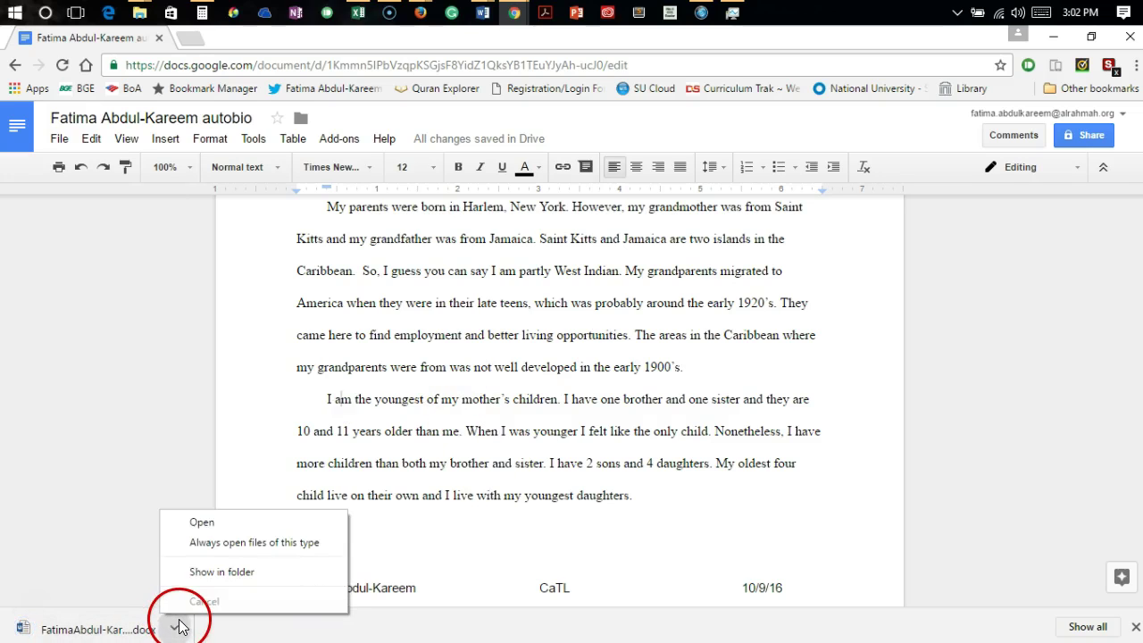
click(205, 518)
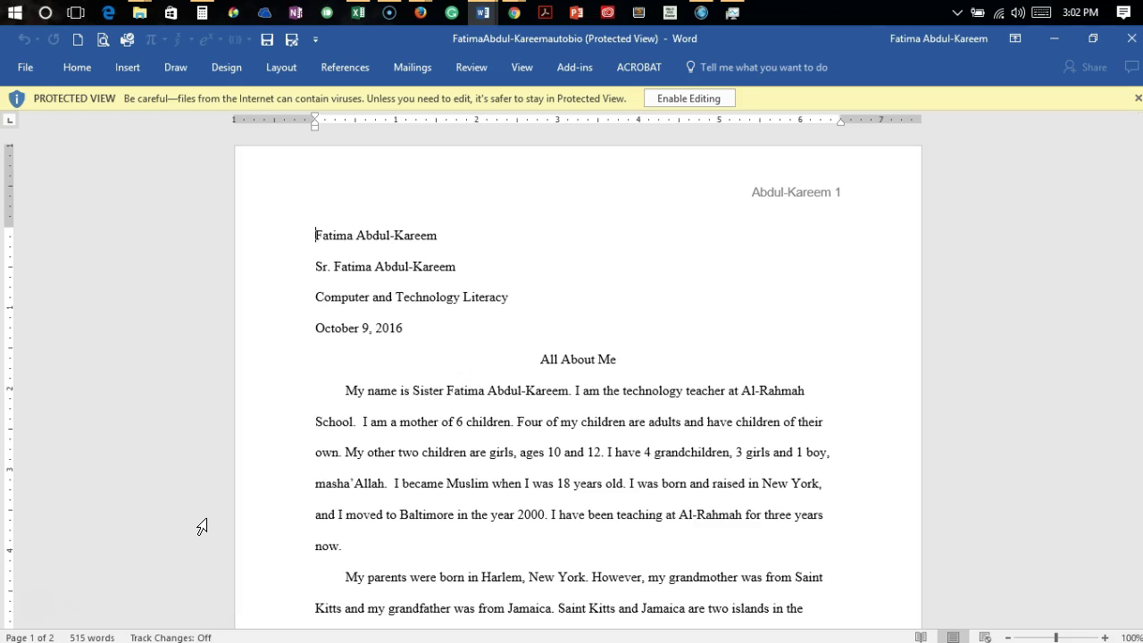
Enable editing and add a custom text watermark reading 'Bismillah' in place of 'ASAP'
click(702, 100)
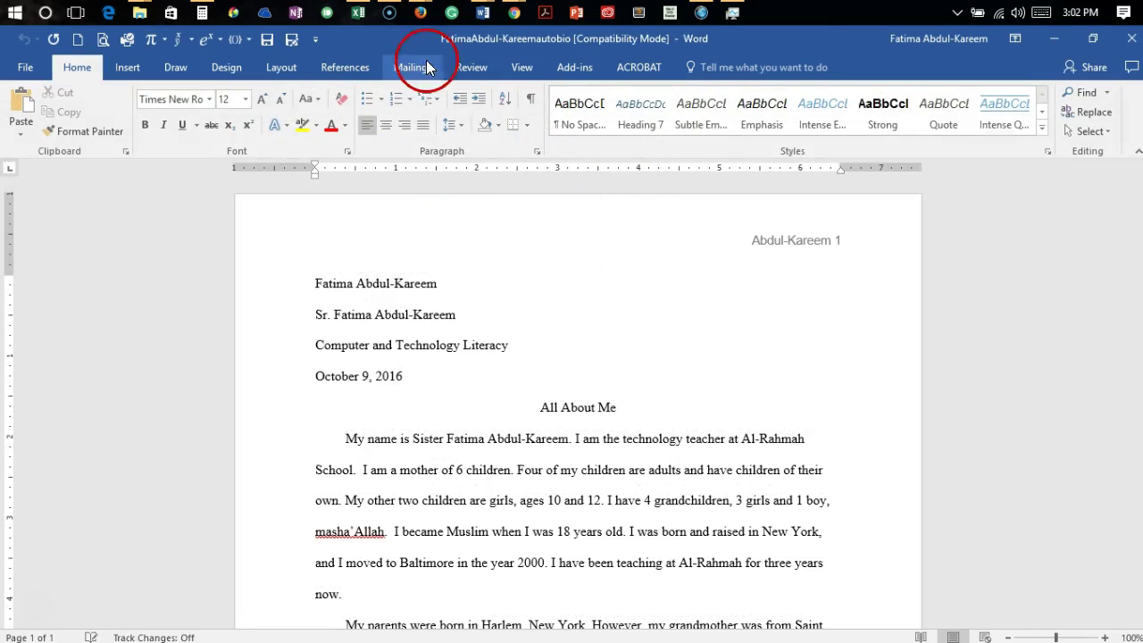
click(221, 67)
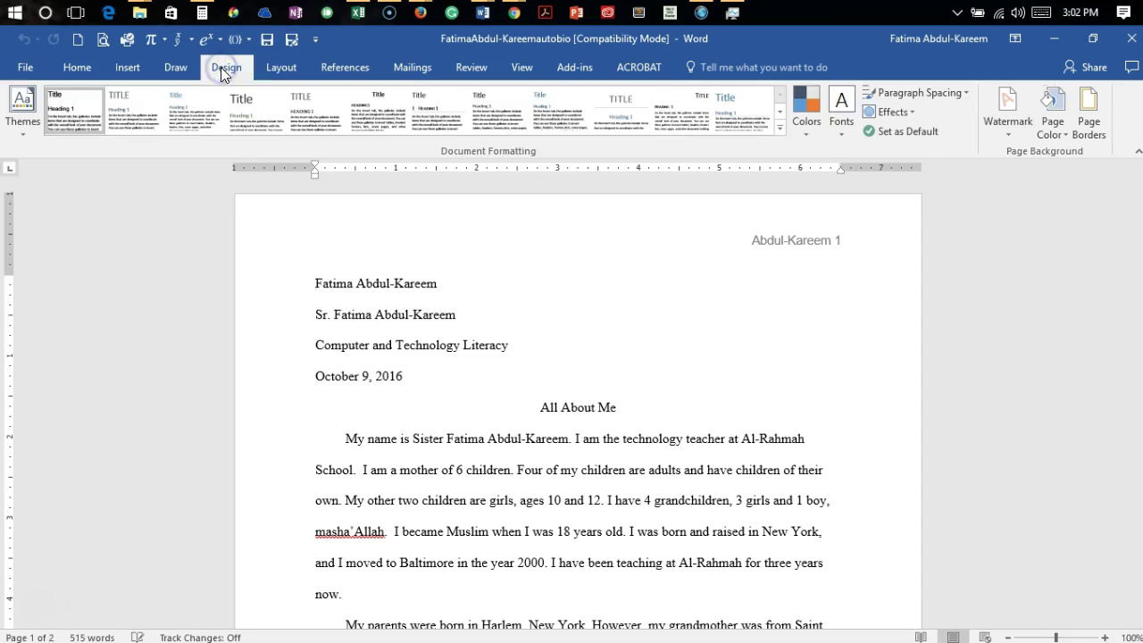
click(1000, 111)
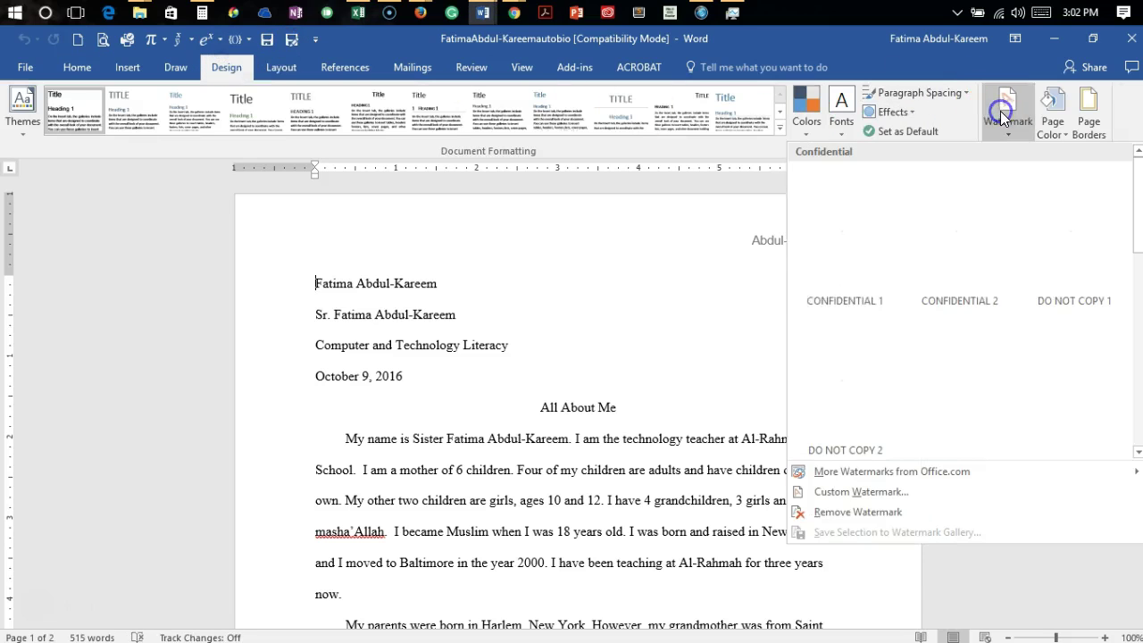
click(913, 491)
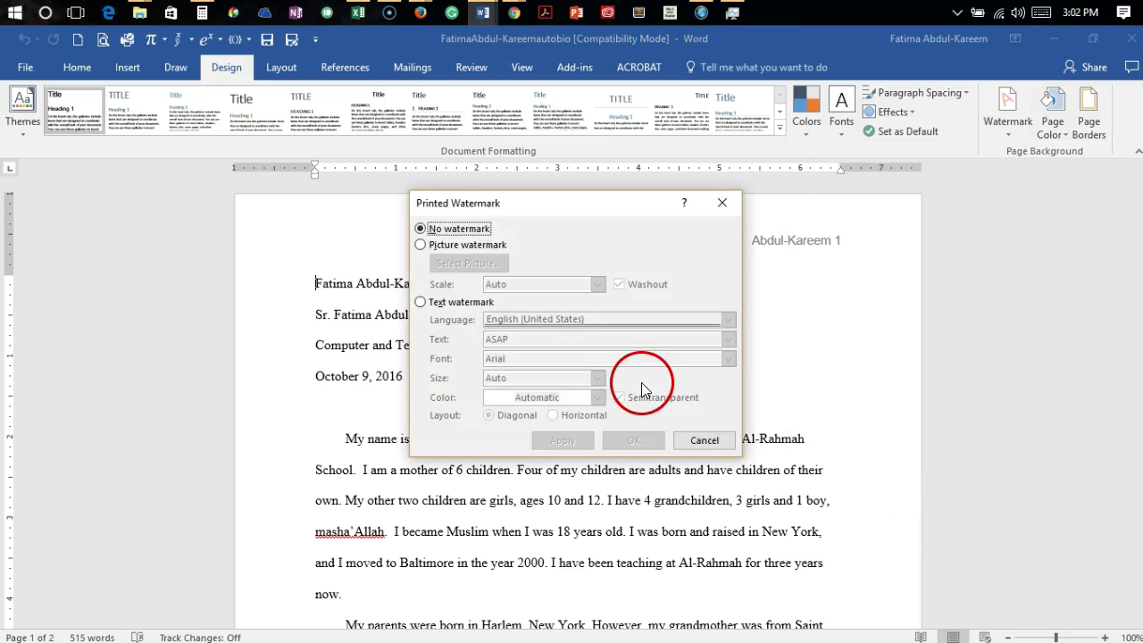
click(421, 304)
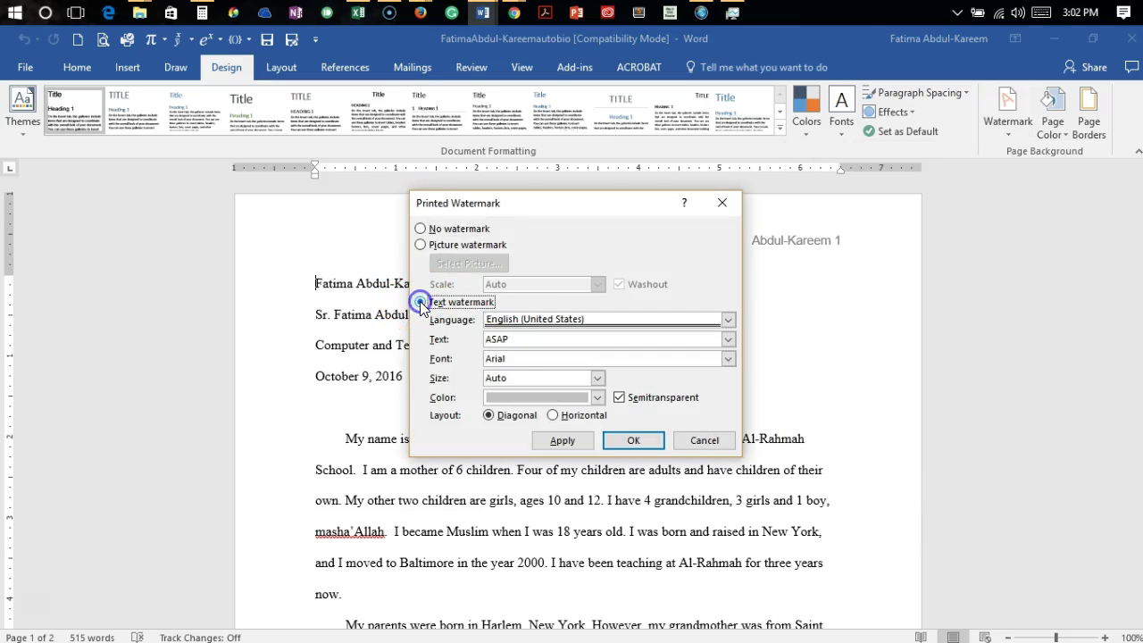
drag(514, 339, 457, 345)
text(B)
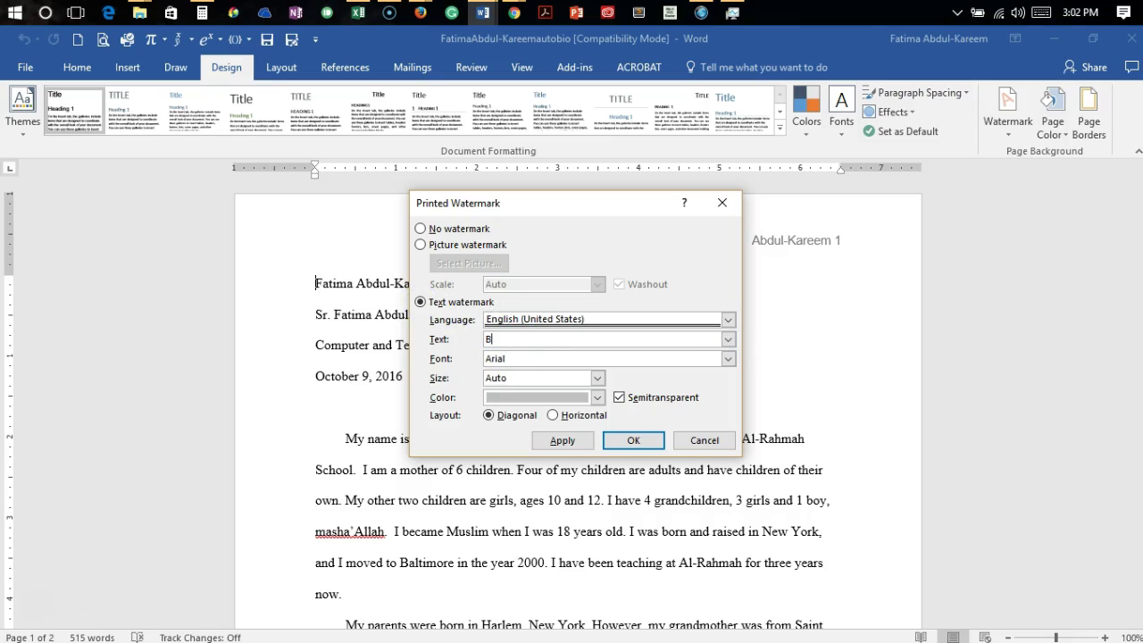
text(ismillah)
click(634, 439)
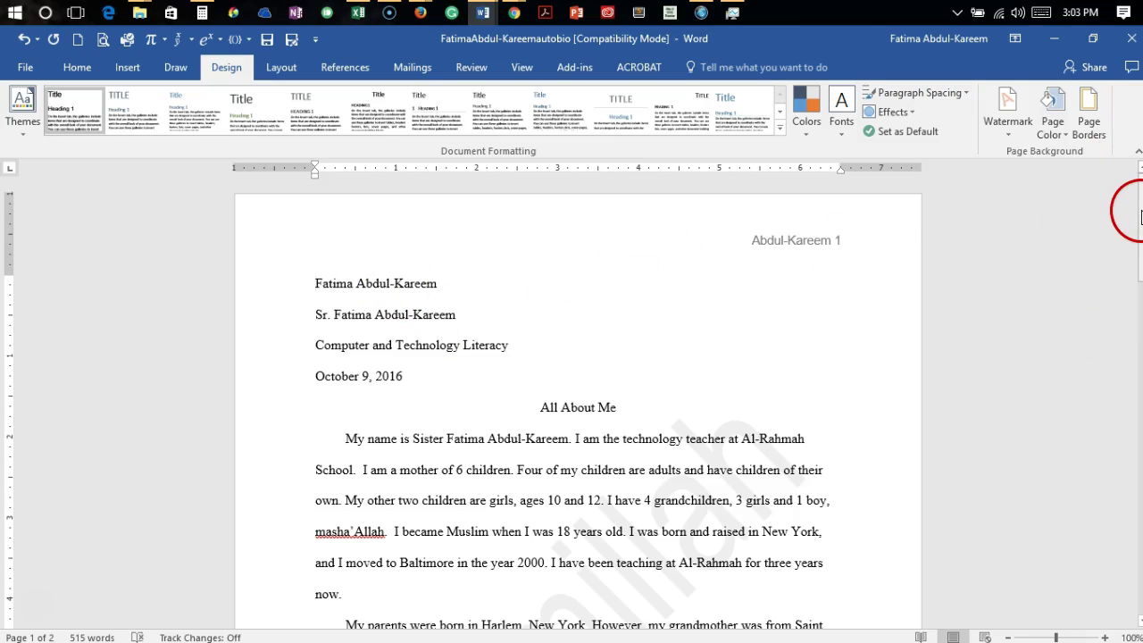
drag(1141, 217, 1058, 150)
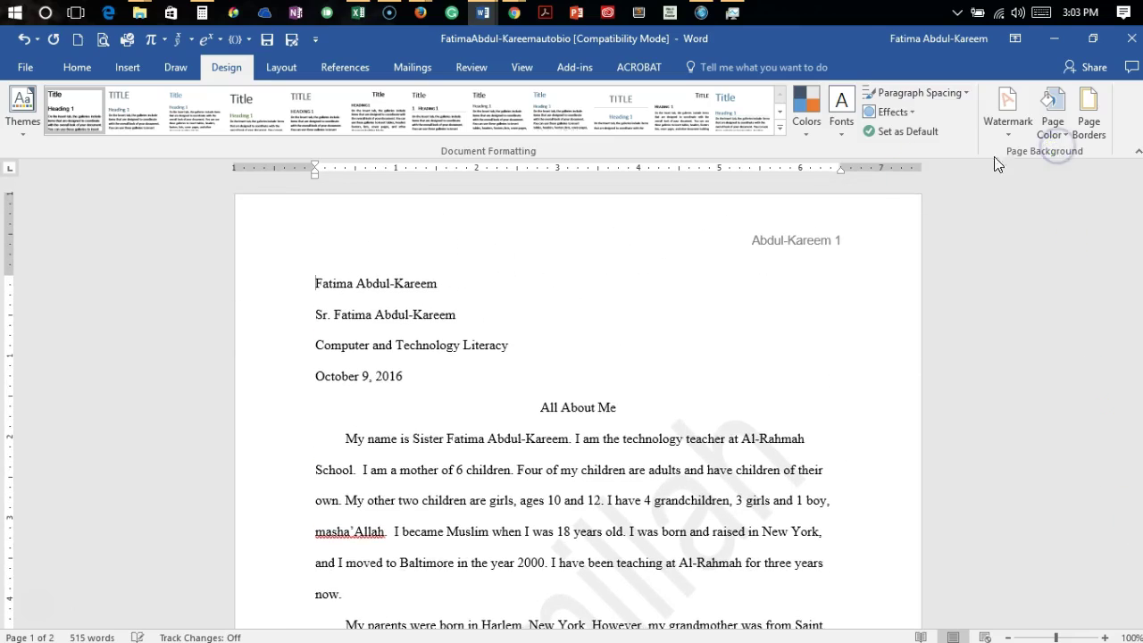